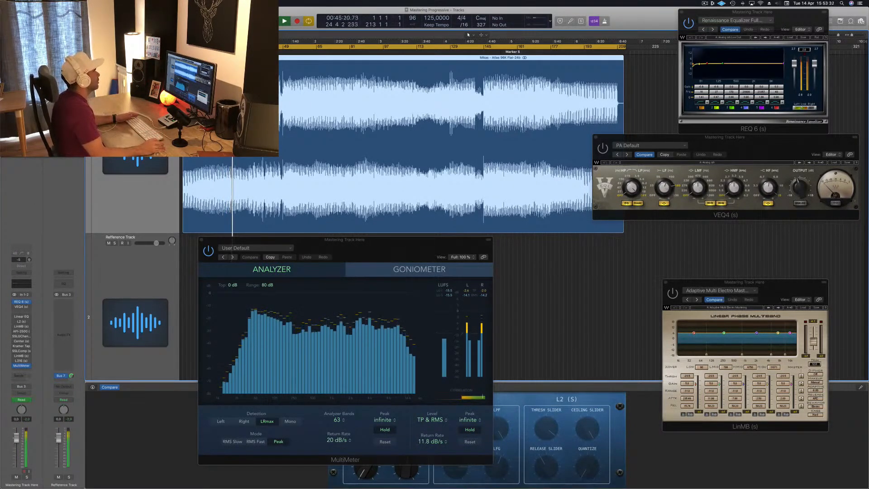
# Play the mix from a later point in the song and trim the output level of the REQ 6 equalizer.
pyautogui.click(265, 48)
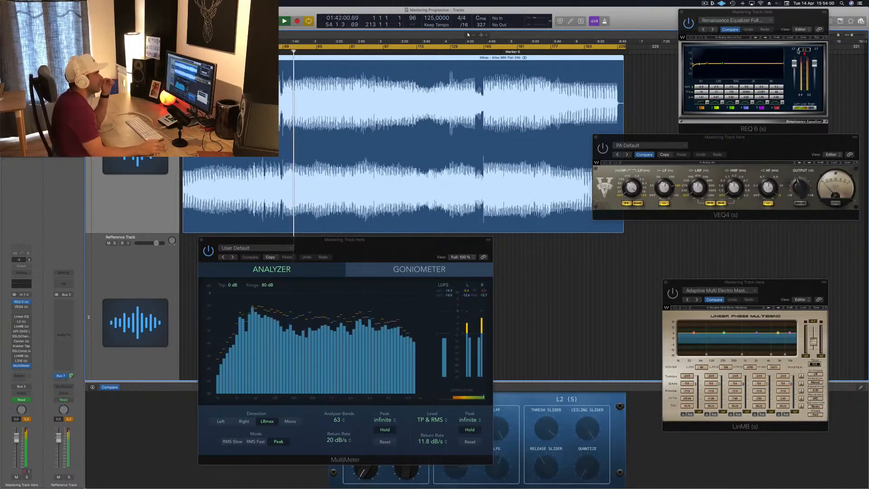
pyautogui.click(804, 50)
pyautogui.click(805, 20)
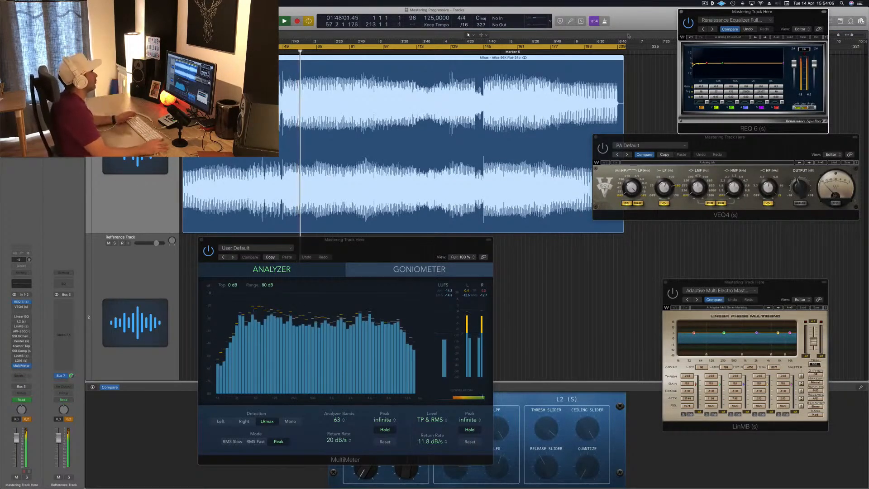
pyautogui.click(668, 21)
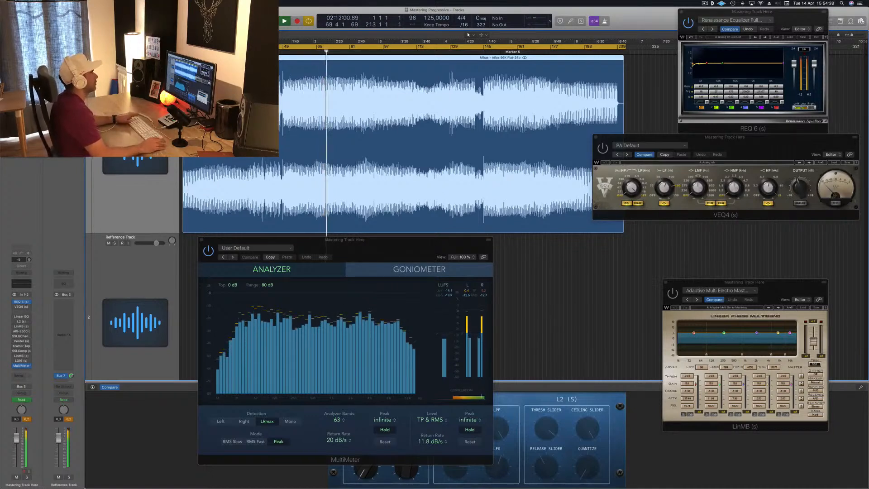
# Audition the passages around bar 99 and bar 147 of the mix and stop playback.
pyautogui.click(388, 50)
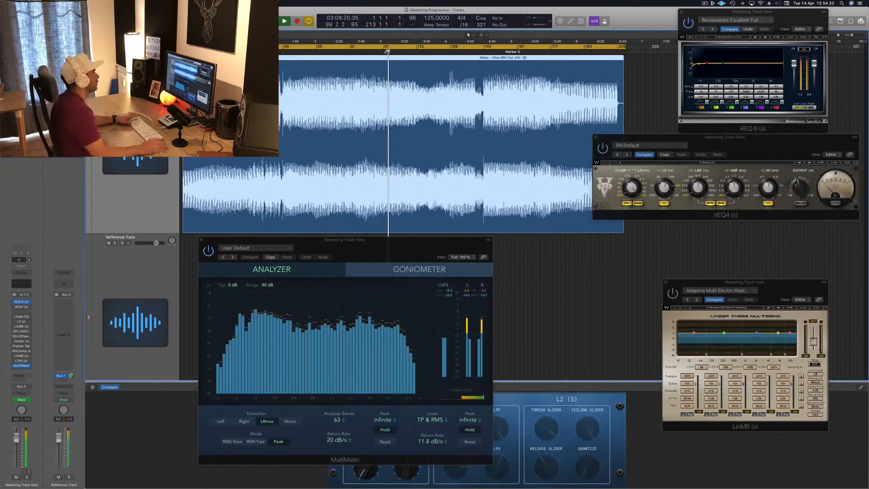
pyautogui.click(372, 51)
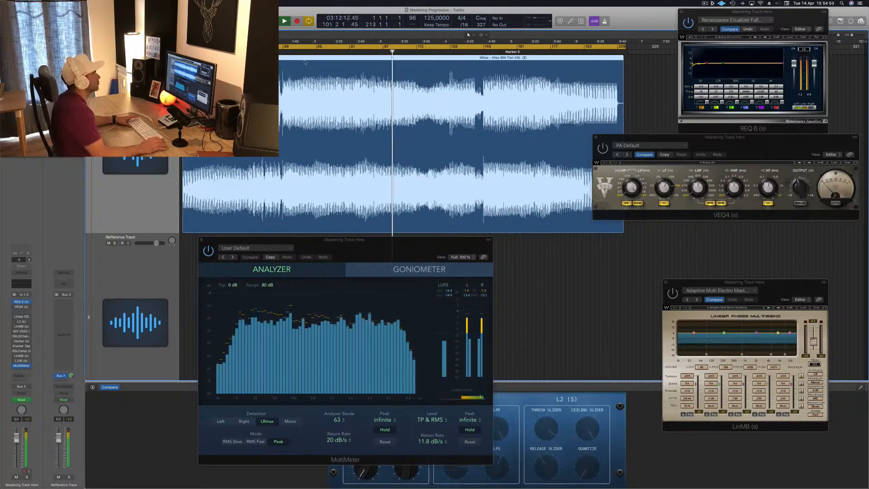
pyautogui.click(476, 52)
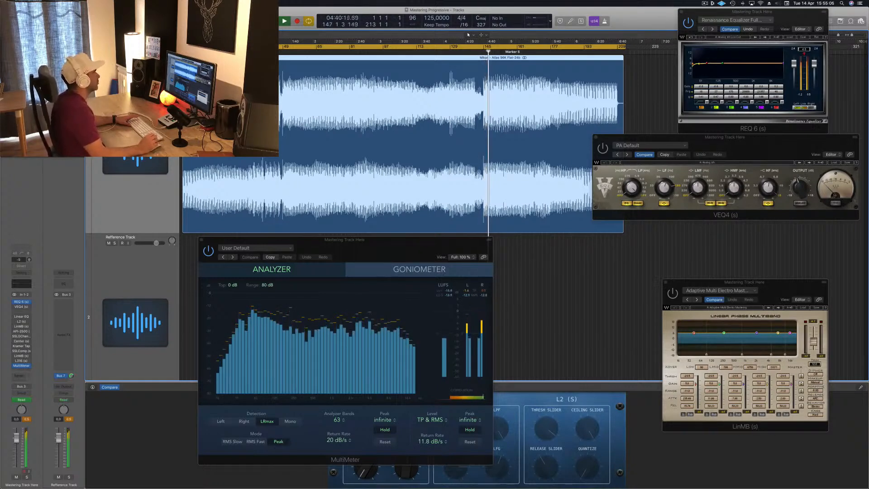
pyautogui.press('space')
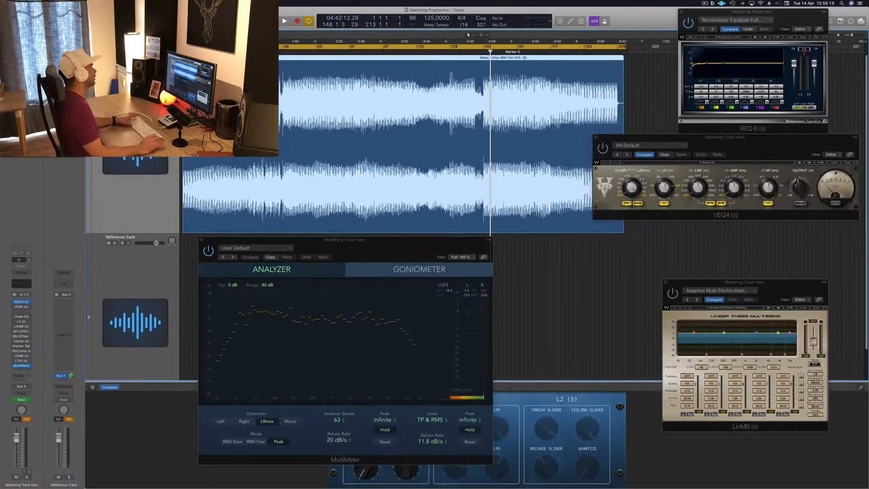
# Restart playback from the beginning of the song and reposition the REQ 6 window just above the VEQ4.
pyautogui.press('Return')
pyautogui.press('space')
pyautogui.moveTo(786, 14); pyautogui.dragTo(724, 23)
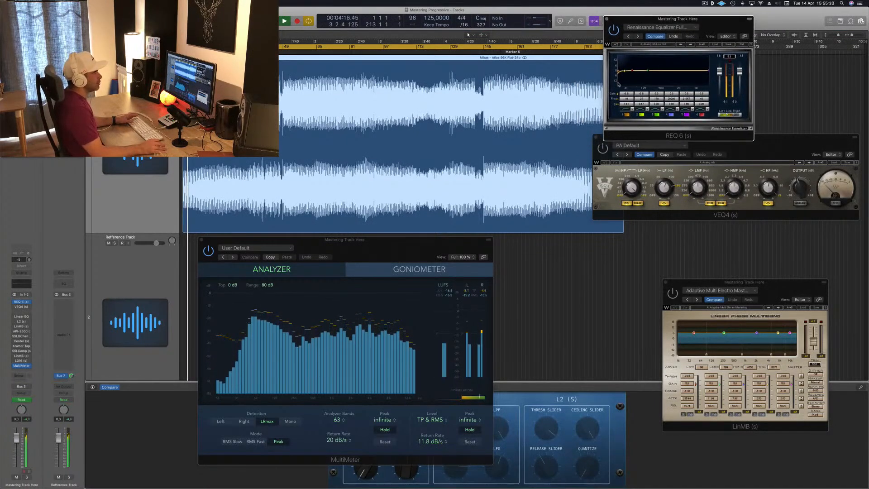
pyautogui.moveTo(719, 18); pyautogui.dragTo(741, 10)
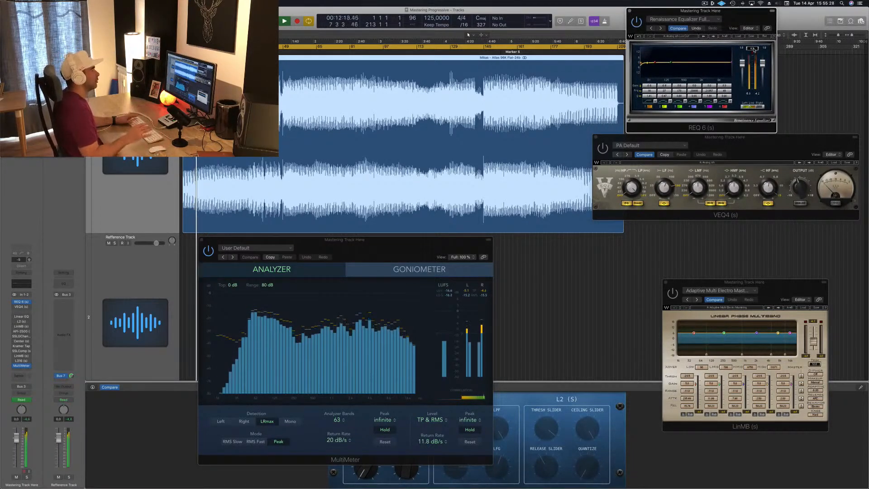
# Adjust the VEQ4's LF band, close and reopen its window, enable the plug-in and place it below the REQ 6.
pyautogui.click(744, 146)
pyautogui.moveTo(666, 185); pyautogui.dragTo(666, 179)
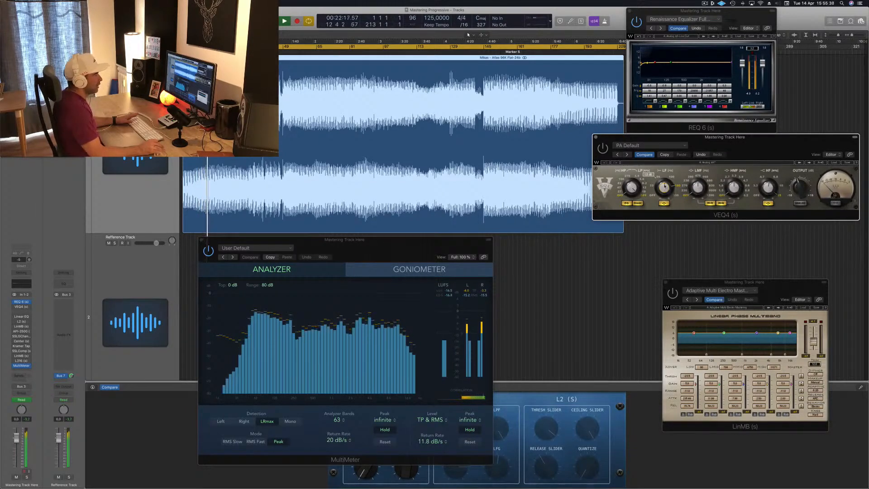
pyautogui.moveTo(757, 145); pyautogui.dragTo(728, 145)
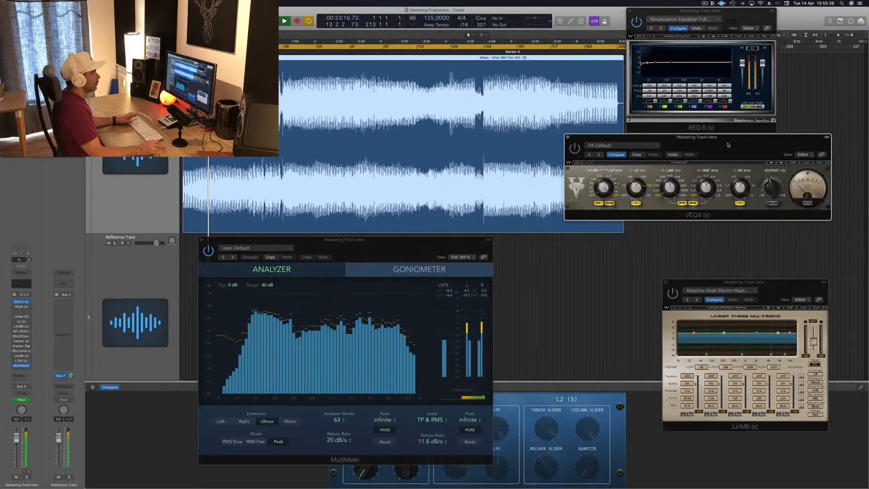
pyautogui.click(569, 137)
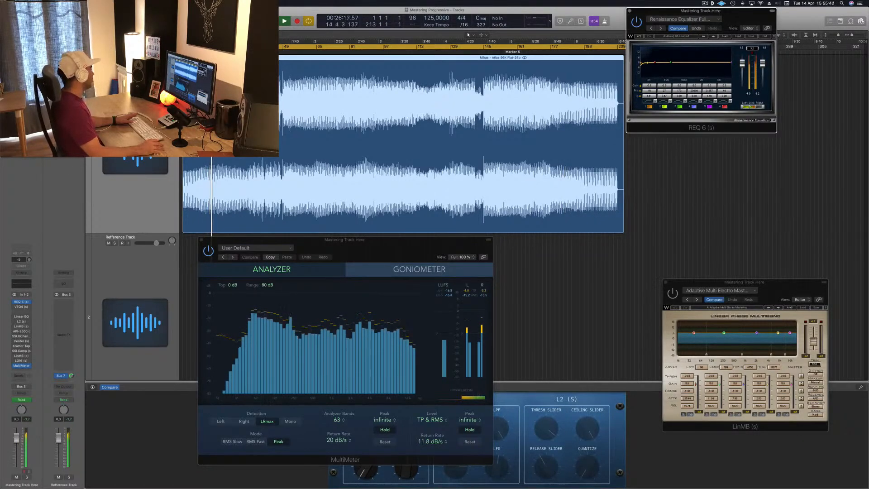
pyautogui.click(21, 307)
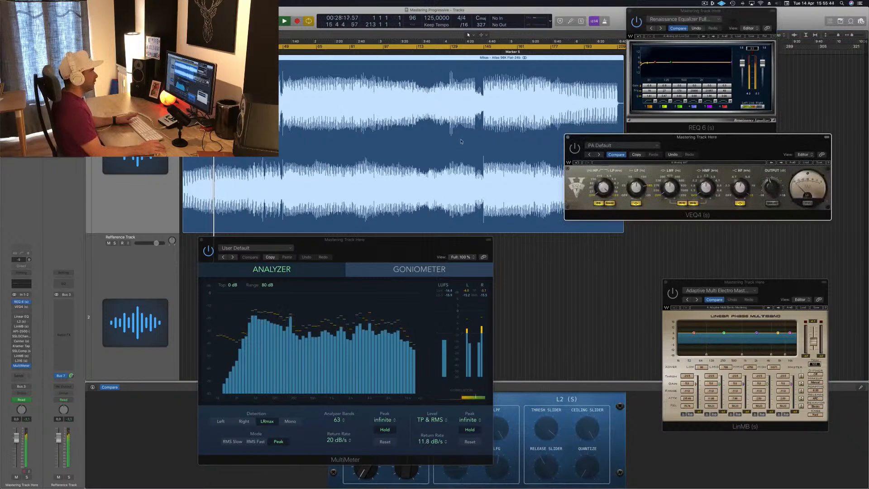
pyautogui.moveTo(711, 141); pyautogui.dragTo(728, 150)
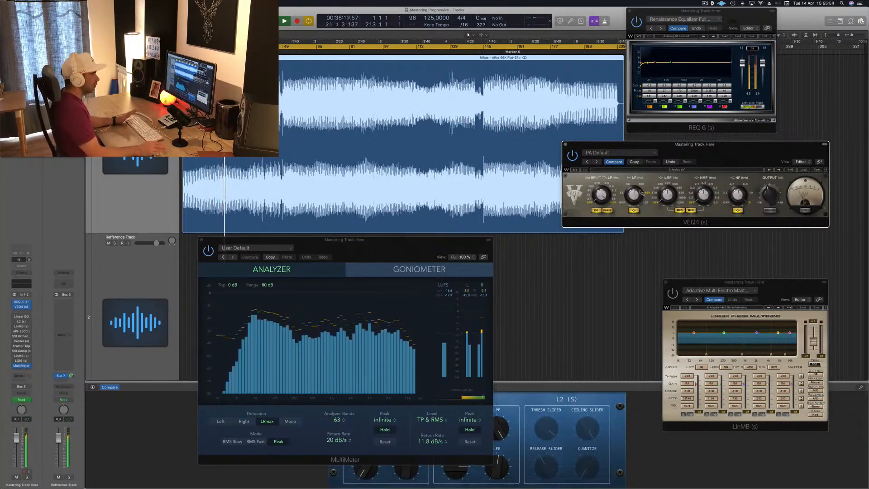
pyautogui.moveTo(714, 150); pyautogui.dragTo(719, 152)
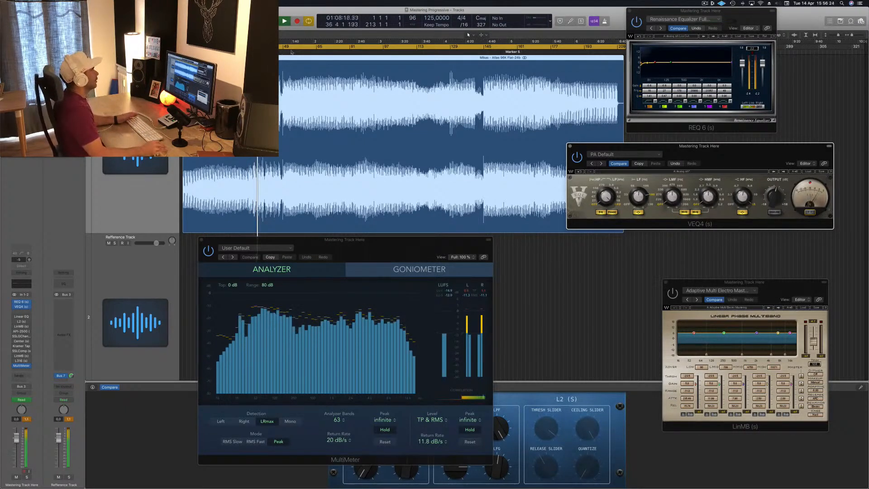
# Set the cycle range to start at bar 81 and replay that section with the VEQ4 window shifted clear of the mix.
pyautogui.click(347, 52)
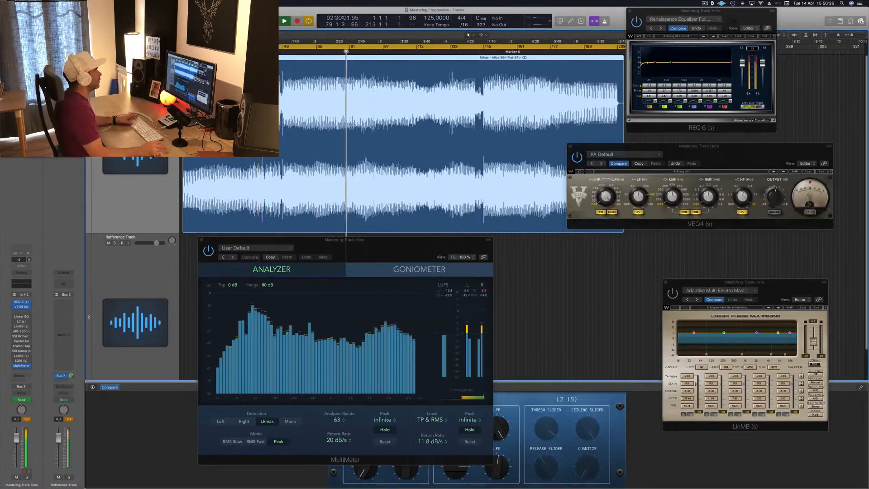
pyautogui.moveTo(183, 47); pyautogui.dragTo(350, 47)
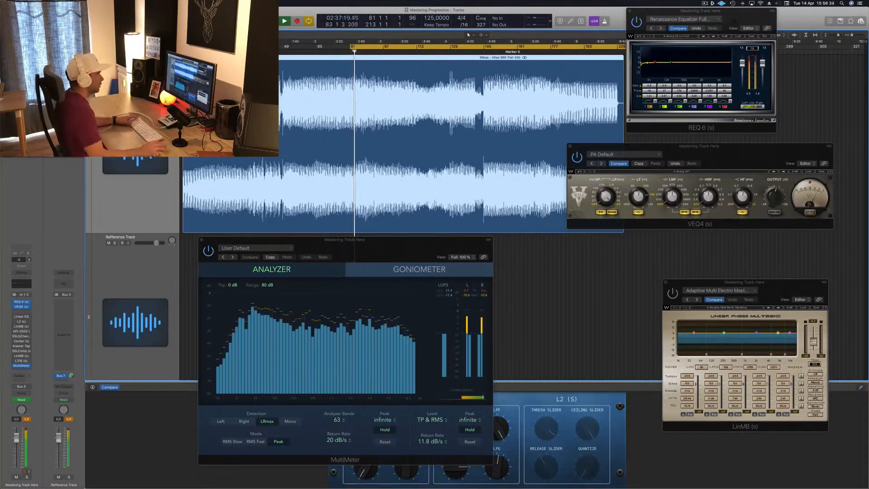
pyautogui.click(808, 214)
pyautogui.moveTo(799, 150); pyautogui.dragTo(813, 143)
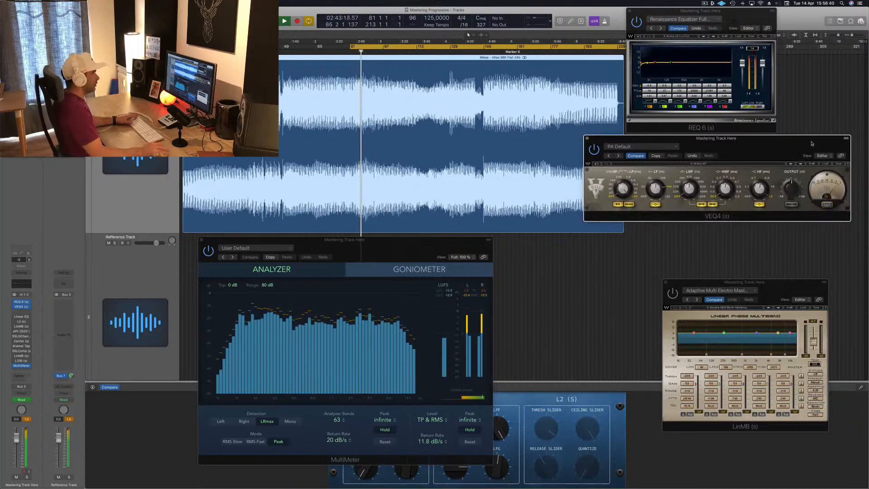
pyautogui.press('space')
pyautogui.press('space')
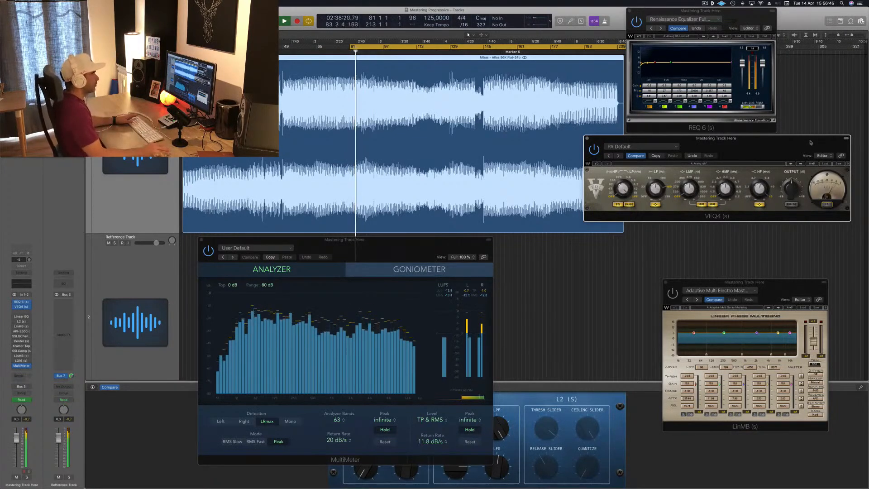
pyautogui.moveTo(811, 143); pyautogui.dragTo(812, 143)
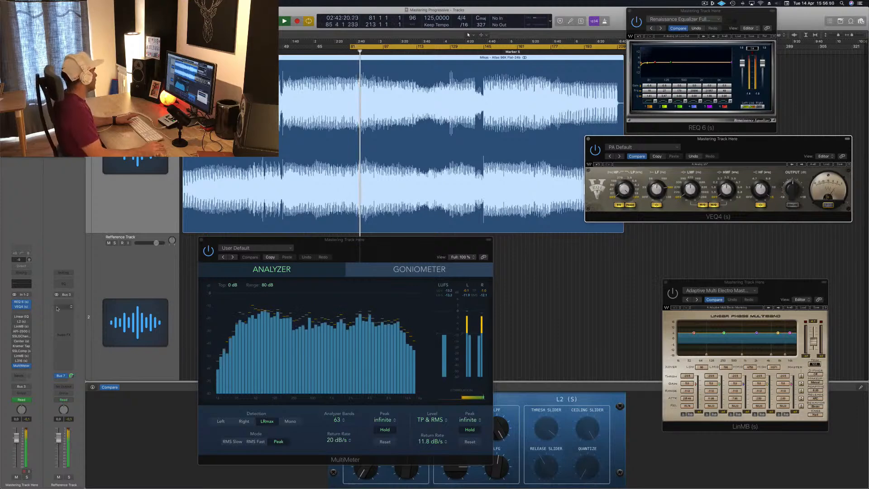
# Open and enable the mastering track's Linear Phase EQ, and set its low band to 64 Hz with +1.2 dB gain.
pyautogui.click(22, 317)
pyautogui.click(22, 317)
pyautogui.click(22, 317)
pyautogui.moveTo(168, 26); pyautogui.dragTo(346, 92)
pyautogui.moveTo(272, 263)
pyautogui.mouseDown()
pyautogui.moveTo(273, 272)
pyautogui.moveTo(272, 254)
pyautogui.moveTo(272, 263)
pyautogui.mouseUp()
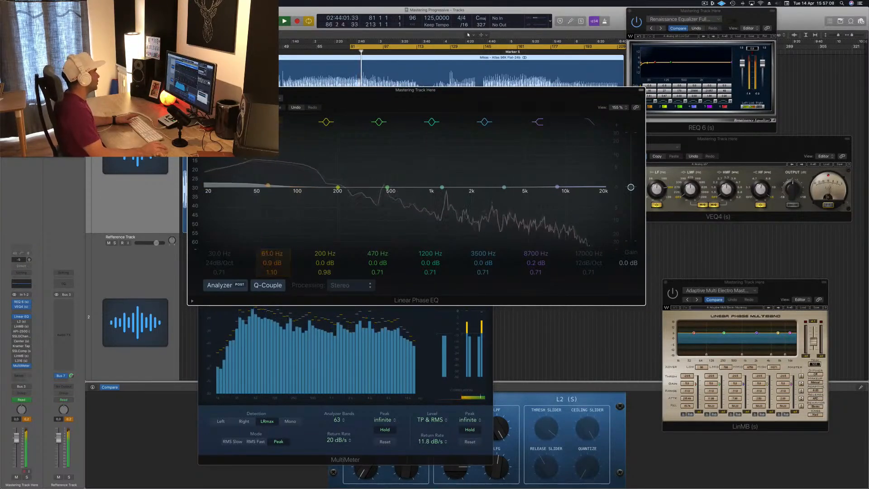
pyautogui.click(198, 101)
pyautogui.click(197, 101)
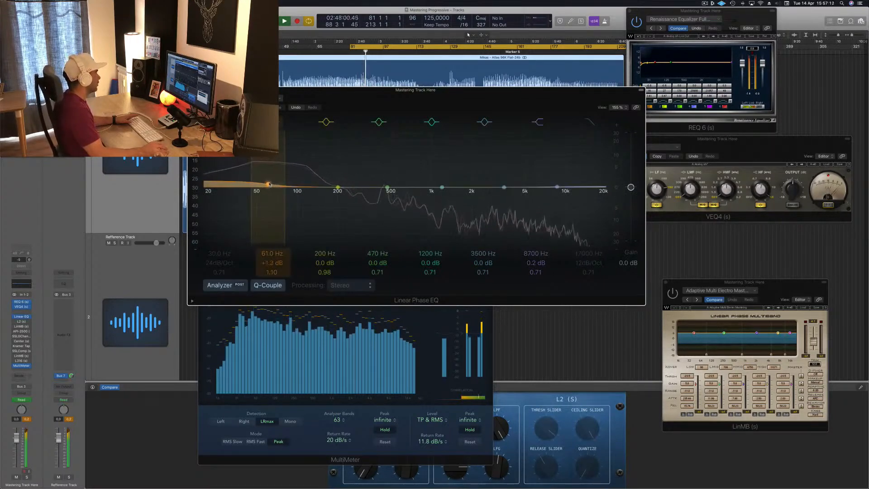
pyautogui.moveTo(268, 184); pyautogui.dragTo(272, 184)
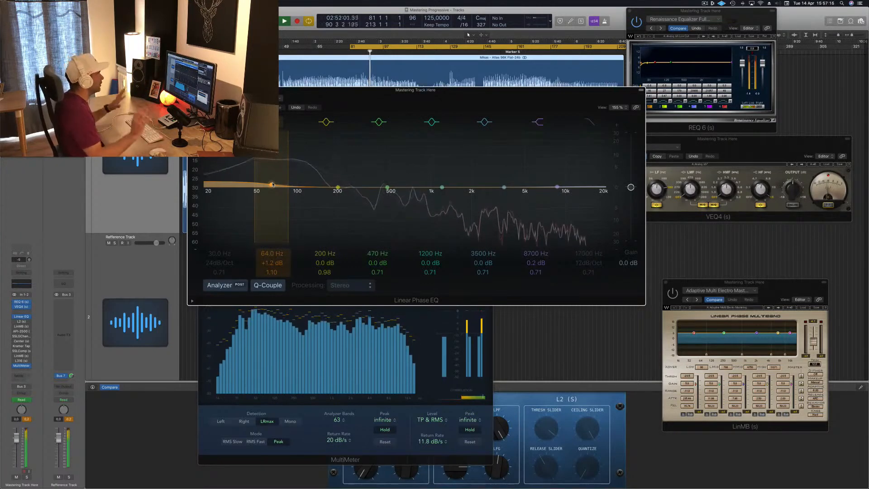
# Replay the loop and set the Linear Phase EQ's high shelf to 12200 Hz with +1.6 dB gain.
pyautogui.moveTo(486, 95); pyautogui.dragTo(472, 128)
pyautogui.press('space')
pyautogui.press('space')
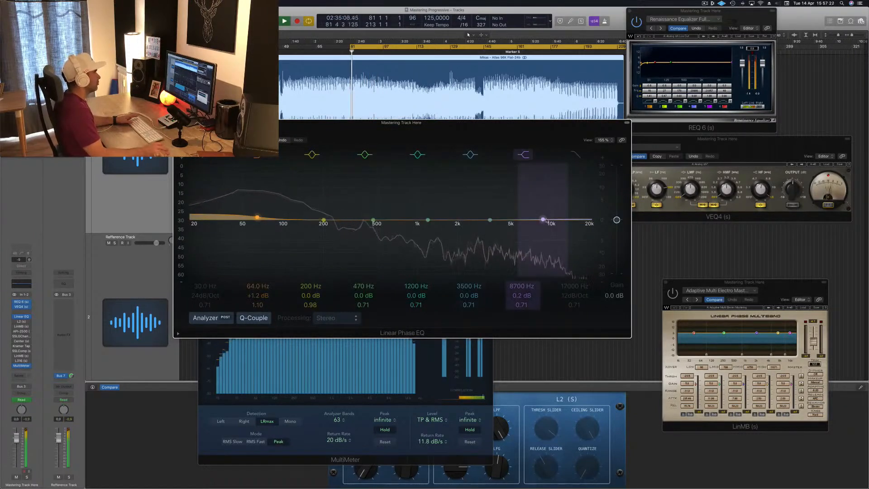
pyautogui.moveTo(543, 218); pyautogui.dragTo(563, 216)
# Cut the Linear Phase EQ's upper-mid band by 0.9 dB at 5800 Hz with a Q of 1.70.
pyautogui.moveTo(490, 220); pyautogui.dragTo(517, 223)
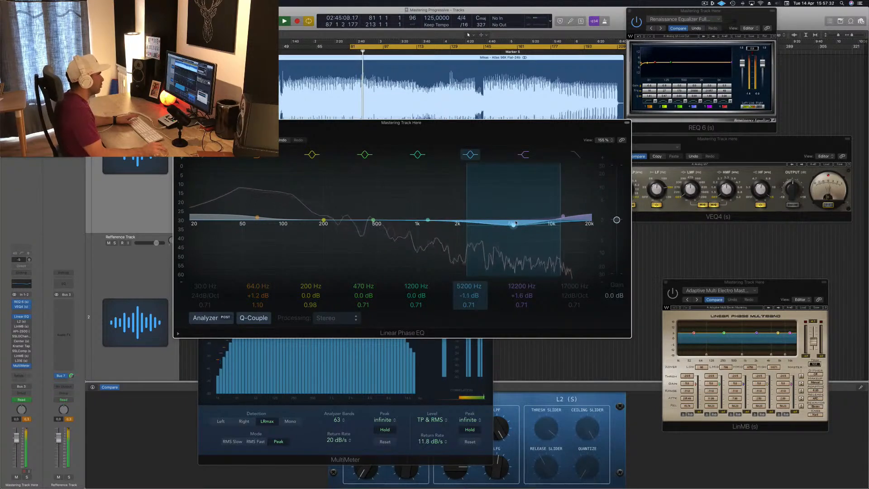
pyautogui.moveTo(469, 305); pyautogui.dragTo(468, 292)
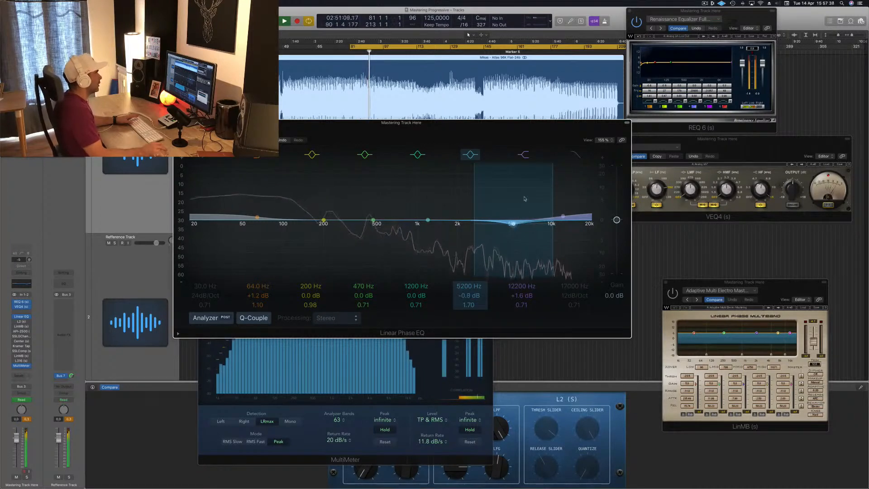
pyautogui.moveTo(513, 223); pyautogui.dragTo(520, 224)
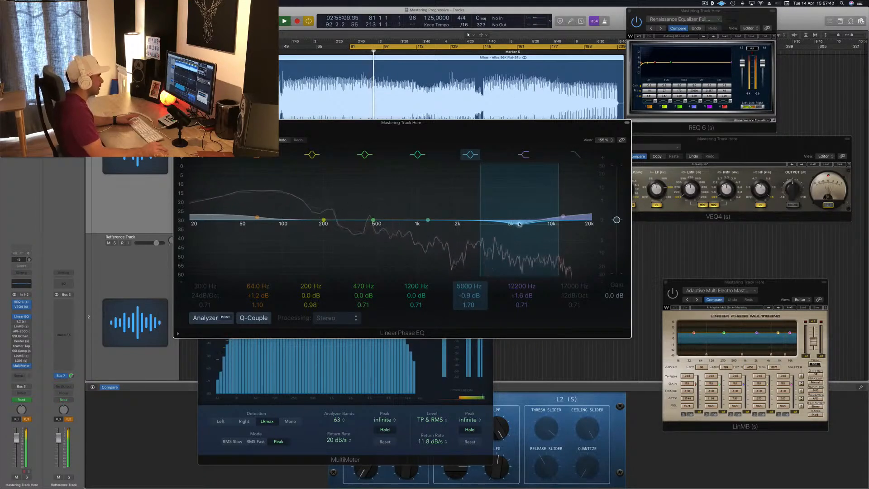
# Replay the loop, compare the Linear Phase EQ bypassed and enabled, and close its window.
pyautogui.press('space')
pyautogui.press('space')
pyautogui.moveTo(340, 132); pyautogui.dragTo(343, 133)
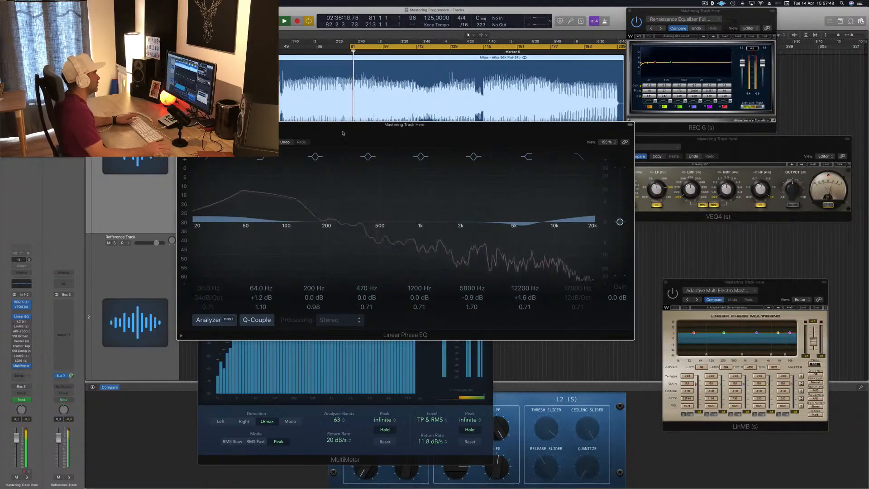
pyautogui.click(186, 135)
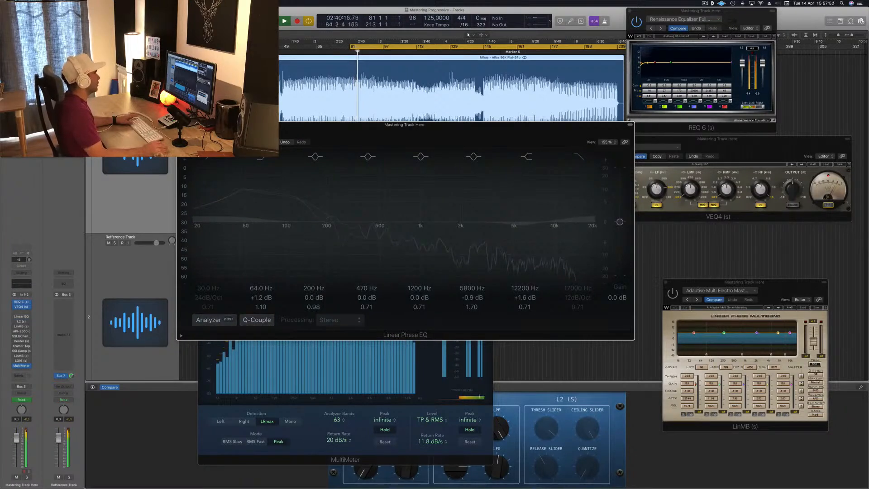
pyautogui.click(187, 136)
pyautogui.moveTo(236, 129); pyautogui.dragTo(292, 130)
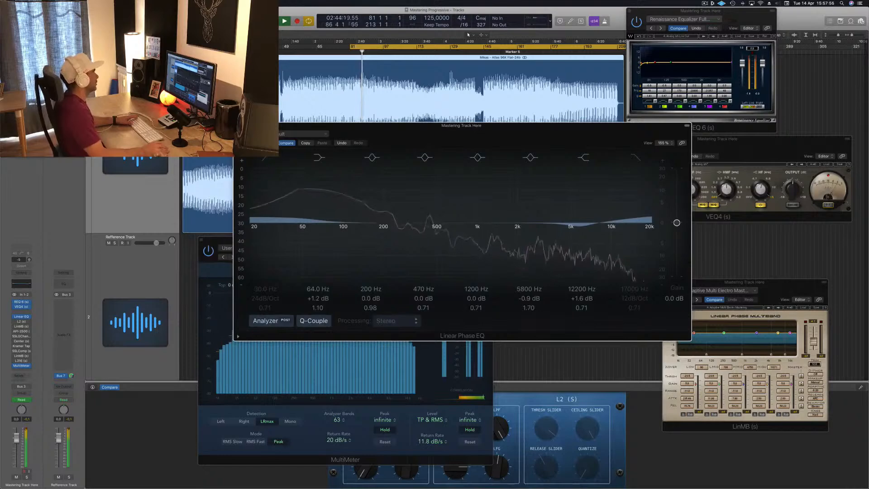
pyautogui.click(236, 125)
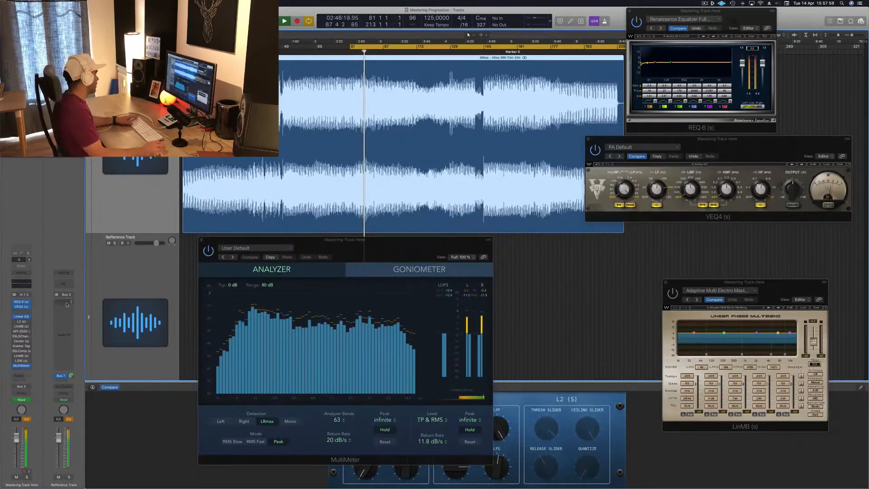
# Open the L2 Ultramaximizer on the mastering track, enable it and place its window over the VEQ4.
pyautogui.click(22, 321)
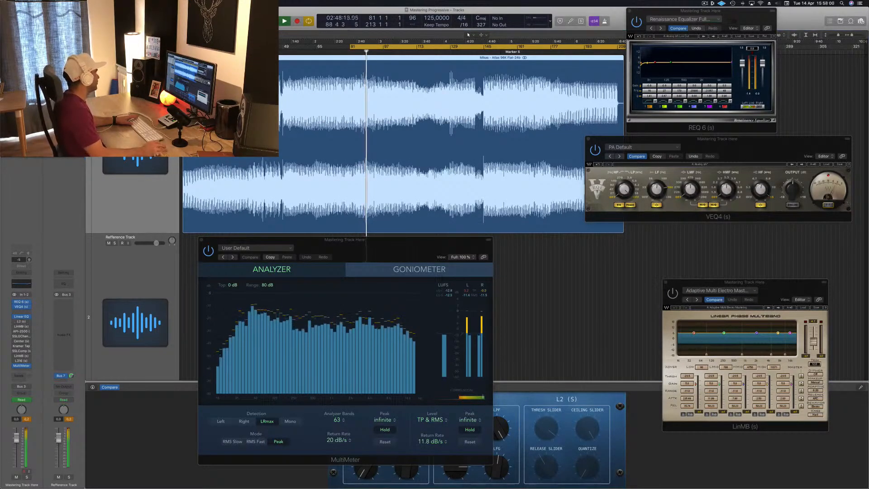
pyautogui.moveTo(779, 130); pyautogui.dragTo(689, 206)
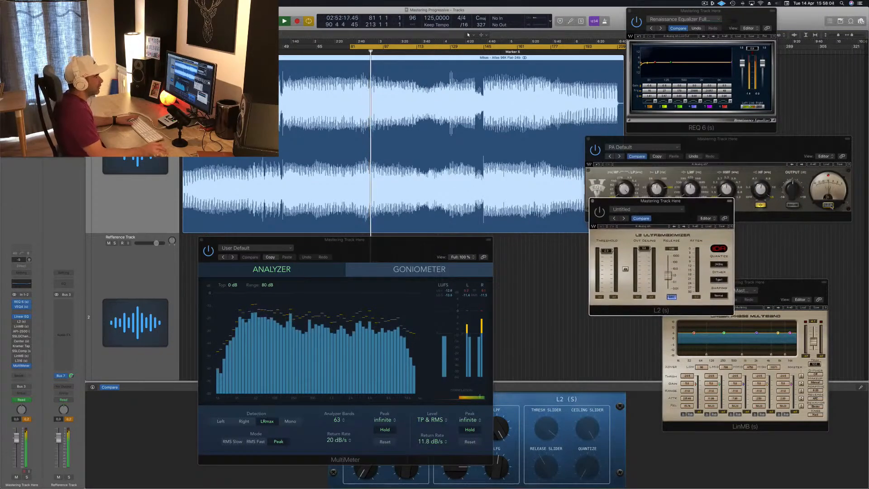
pyautogui.click(702, 145)
pyautogui.click(664, 255)
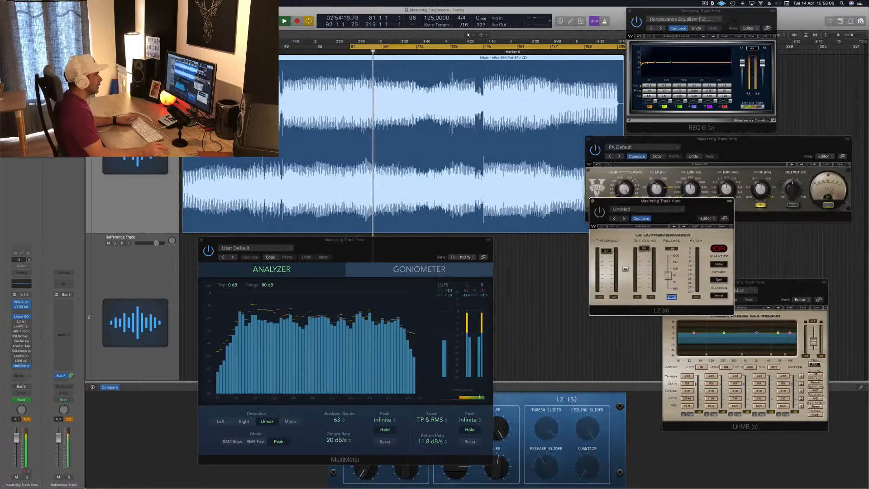
pyautogui.moveTo(642, 207); pyautogui.dragTo(678, 185)
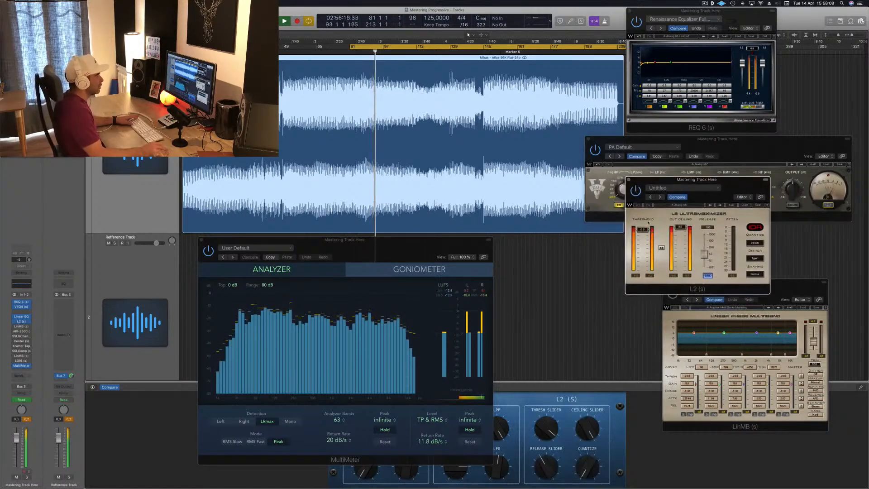
# Extend the start of the cycle range back to bar 65 and replay the longer loop.
pyautogui.press('space')
pyautogui.press('space')
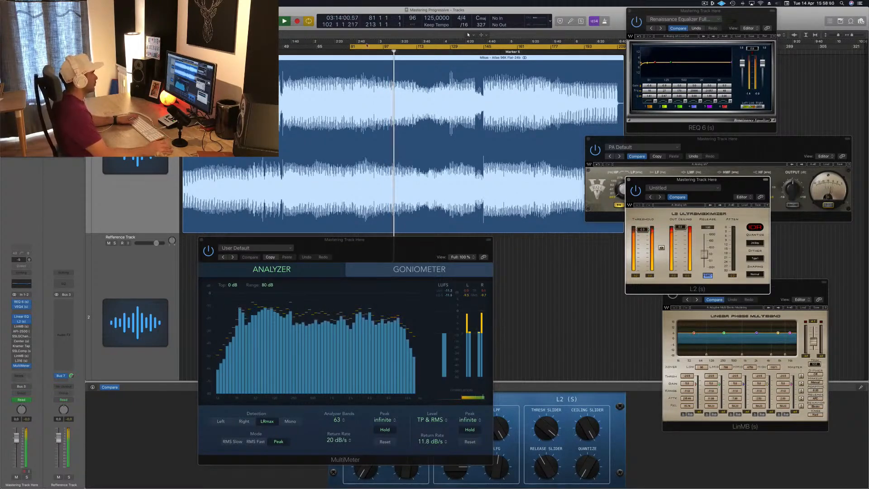
pyautogui.moveTo(351, 47); pyautogui.dragTo(317, 47)
pyautogui.press('space')
pyautogui.press('space')
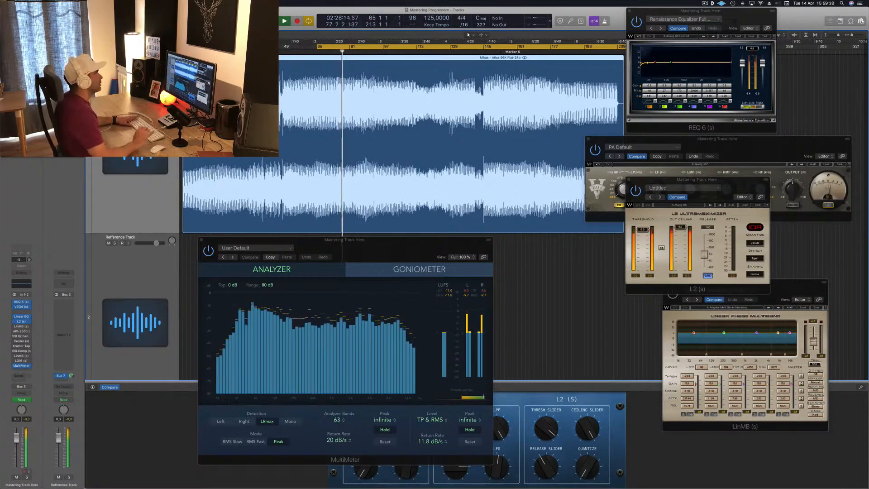
# Bring up the Linear Phase Multiband (LinMB) on the mastering track, enable it and place its window over the L2.
pyautogui.click(21, 326)
pyautogui.click(22, 326)
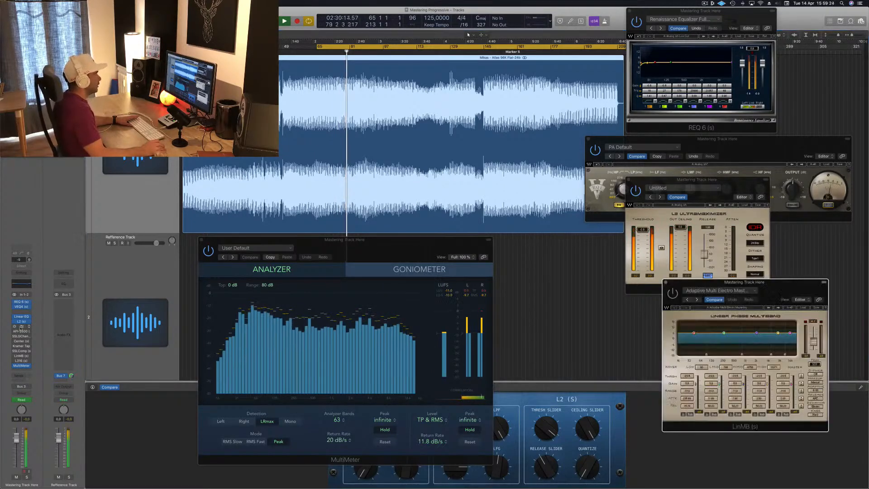
pyautogui.moveTo(783, 294); pyautogui.dragTo(727, 158)
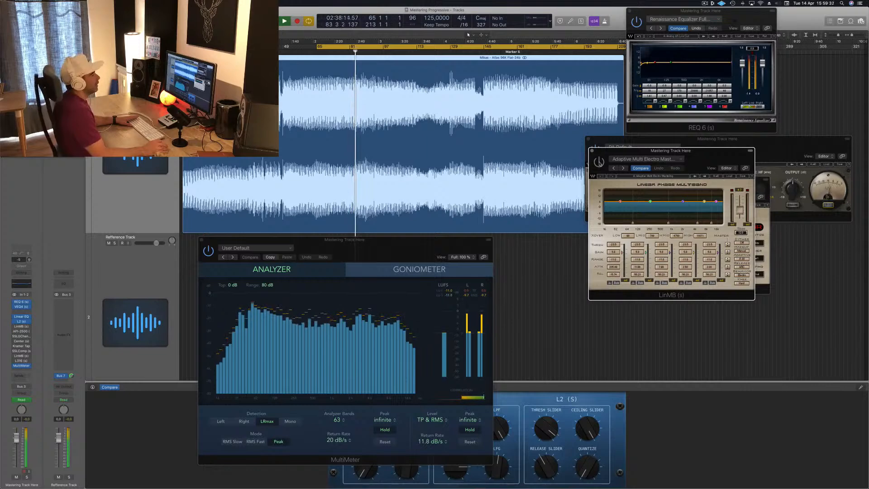
pyautogui.moveTo(718, 154); pyautogui.dragTo(587, 243)
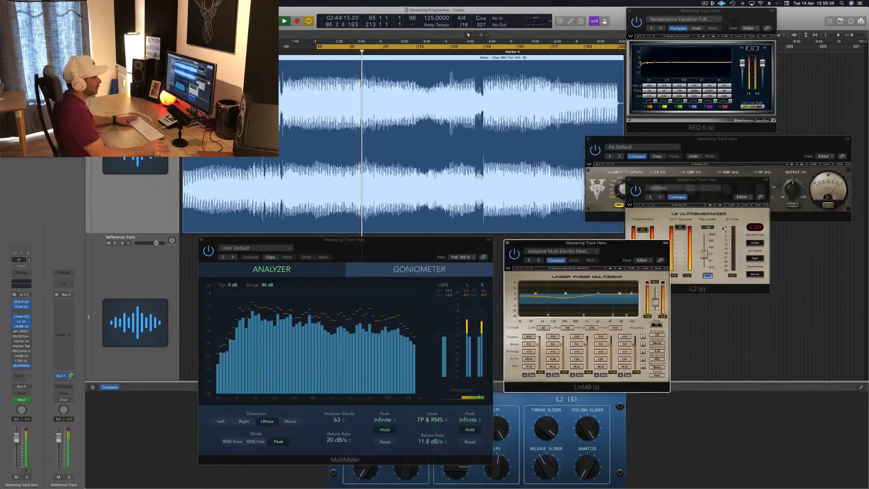
pyautogui.moveTo(639, 250); pyautogui.dragTo(735, 180)
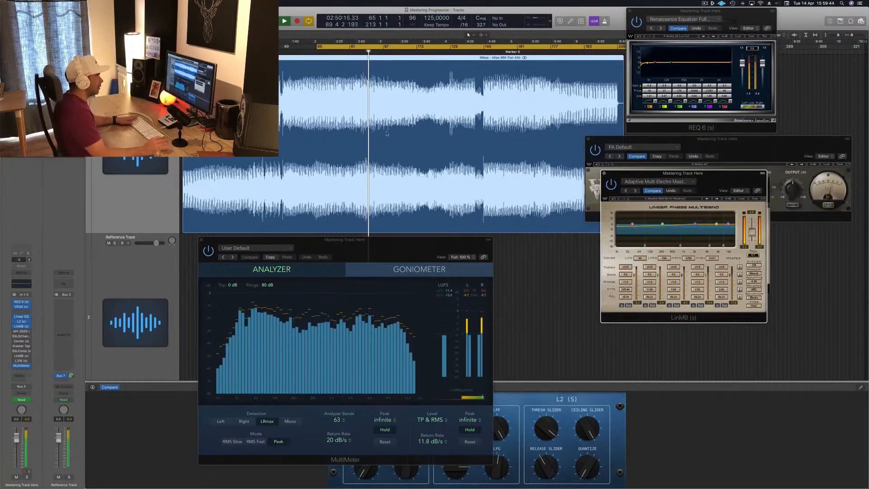
# Replay the loop from its start to audition the LinMB, nudging its window slightly aside.
pyautogui.press('Return')
pyautogui.moveTo(735, 178); pyautogui.dragTo(727, 180)
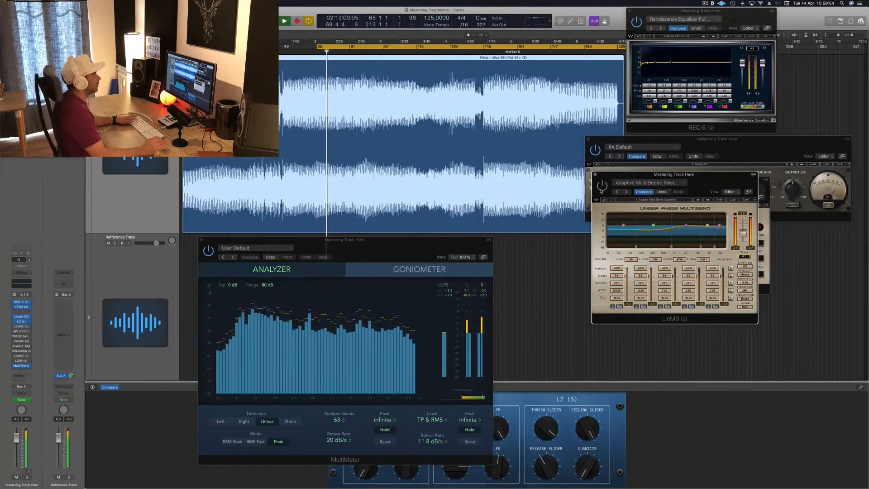
pyautogui.moveTo(717, 179); pyautogui.dragTo(712, 185)
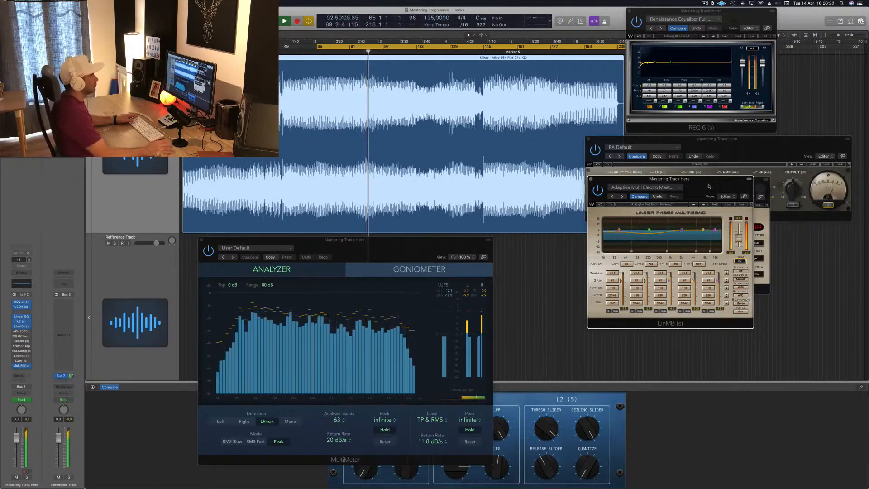
# Open the API-2500 compressor on the mastering track, stack its window directly below the LinMB, and stop playback.
pyautogui.click(21, 331)
pyautogui.moveTo(93, 15); pyautogui.dragTo(706, 282)
pyautogui.moveTo(688, 182); pyautogui.dragTo(690, 130)
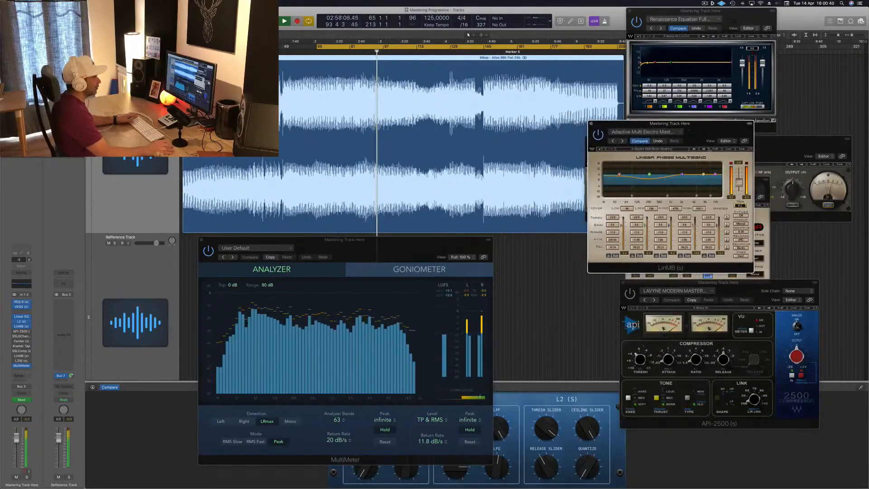
pyautogui.moveTo(777, 287); pyautogui.dragTo(745, 220)
pyautogui.press('space')
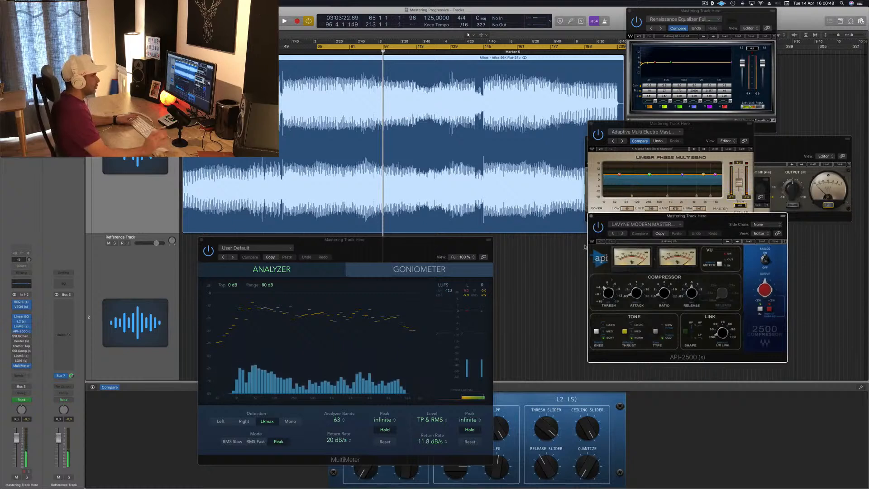
# Enable the API-2500 and replay the loop to audition it, shifting the MultiMeter window slightly.
pyautogui.press('Return')
pyautogui.press('space')
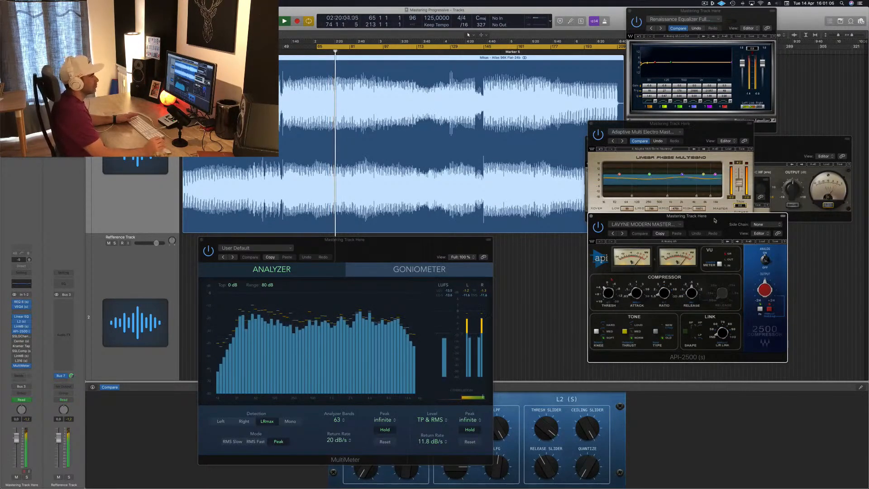
pyautogui.moveTo(716, 222); pyautogui.dragTo(716, 222)
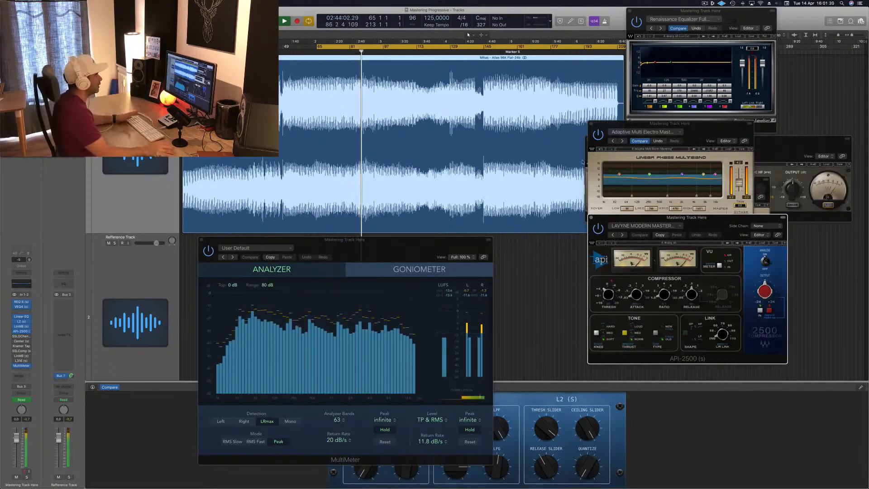
pyautogui.moveTo(380, 244); pyautogui.dragTo(375, 241)
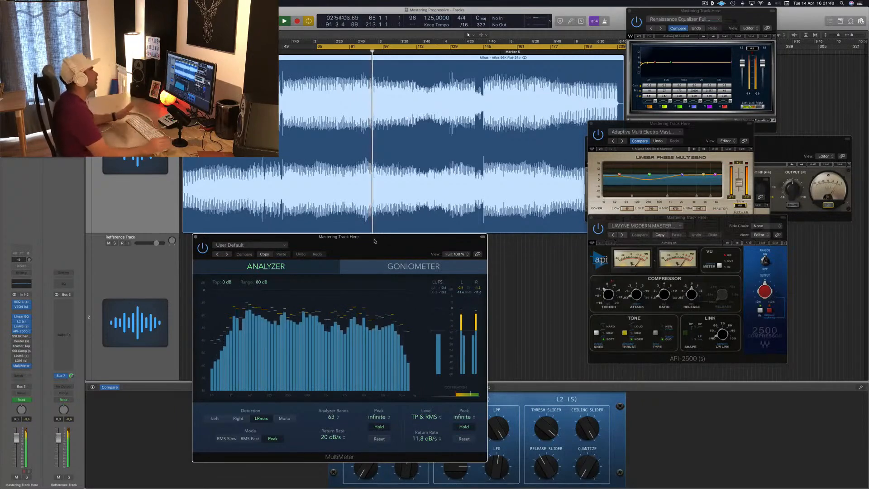
pyautogui.press('space')
pyautogui.press('space')
# Open the SSLGChannel on the mastering track and move its window over the waveform, above the MultiMeter.
pyautogui.click(21, 336)
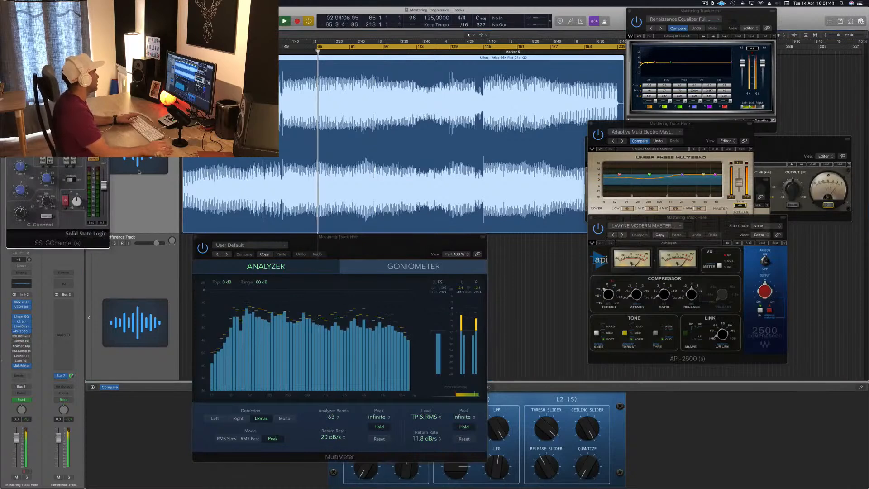
pyautogui.moveTo(80, 17); pyautogui.dragTo(384, 99)
pyautogui.click(362, 107)
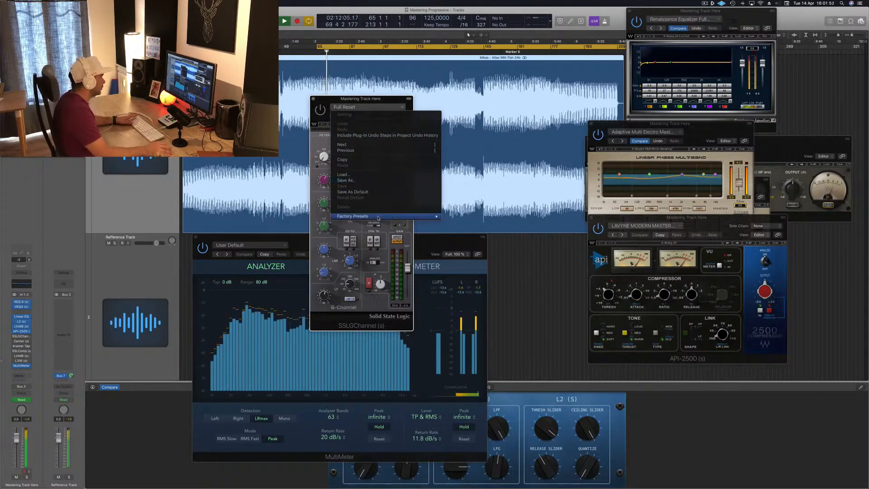
pyautogui.moveTo(378, 218)
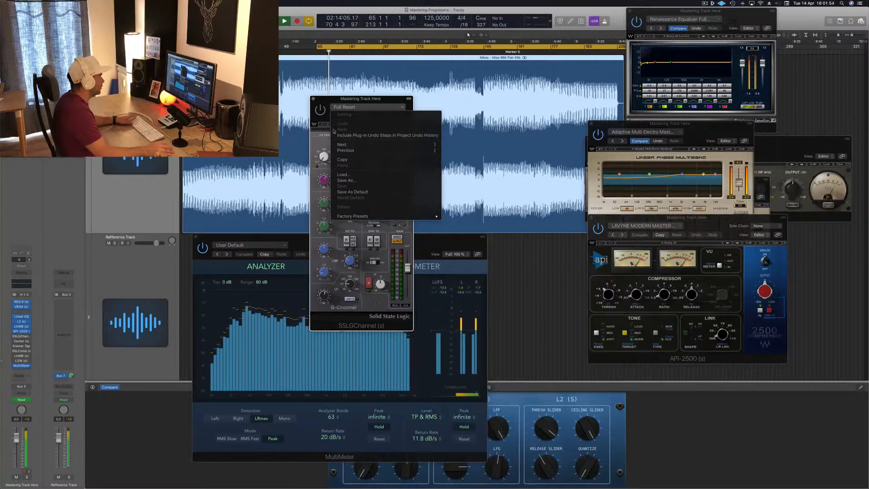
pyautogui.click(322, 140)
pyautogui.click(338, 108)
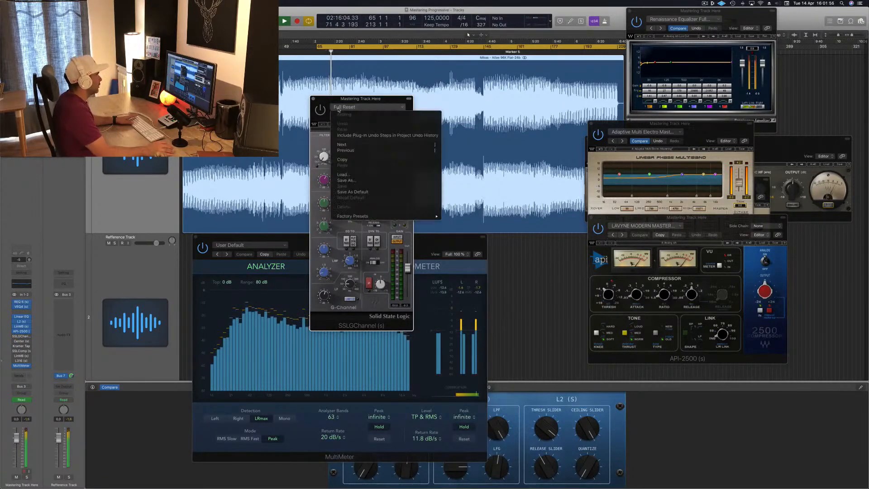
pyautogui.click(336, 106)
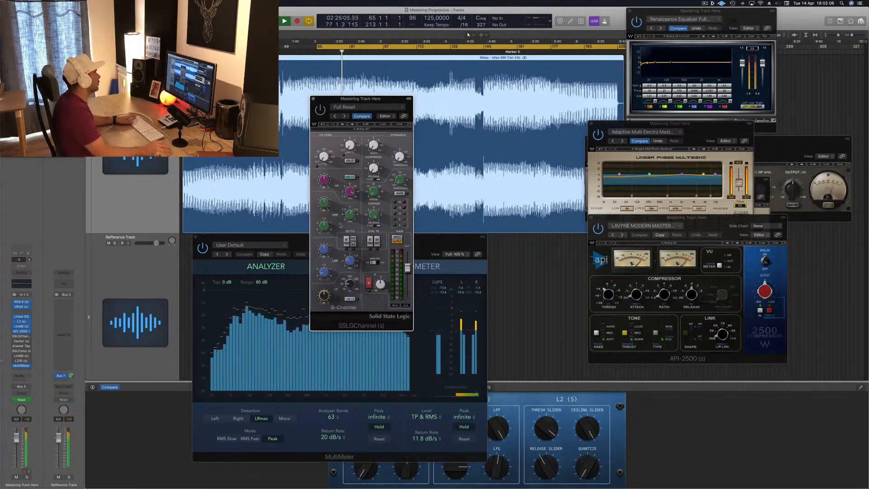
# Enable the SSLGChannel with its Full Reset preset, restart the loop, and shift its window clear of the waveform's start.
pyautogui.press('space')
pyautogui.press('space')
pyautogui.click(320, 109)
pyautogui.press('space')
pyautogui.press('space')
pyautogui.moveTo(372, 101); pyautogui.dragTo(411, 101)
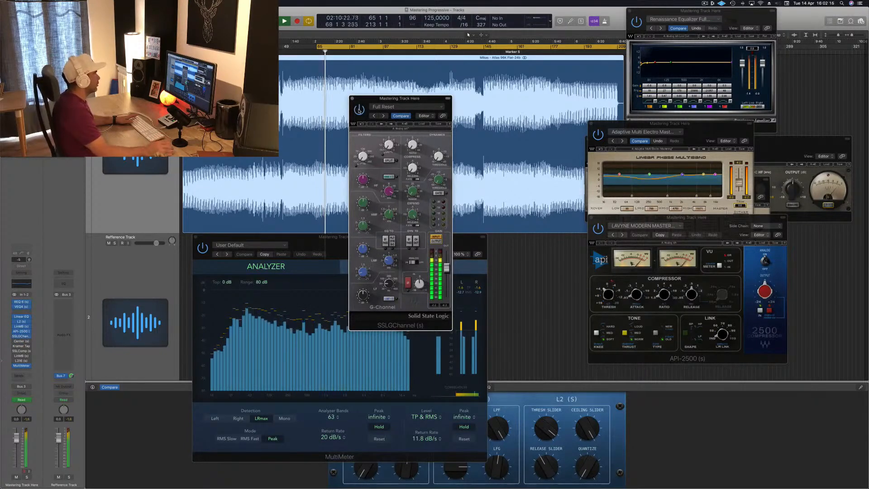
# Replay the loop to audition the SSLGChannel, move its window beside the LinMB, and close it.
pyautogui.moveTo(415, 100); pyautogui.dragTo(437, 114)
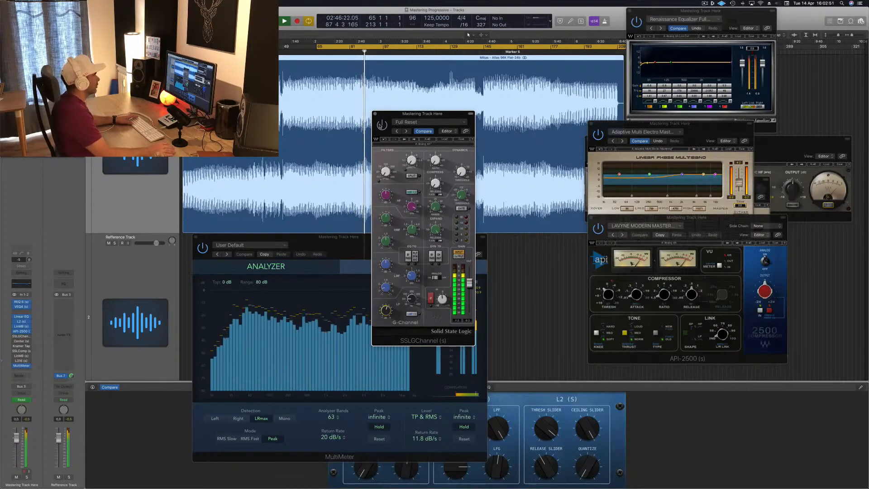
pyautogui.moveTo(390, 118); pyautogui.dragTo(425, 168)
pyautogui.press('space')
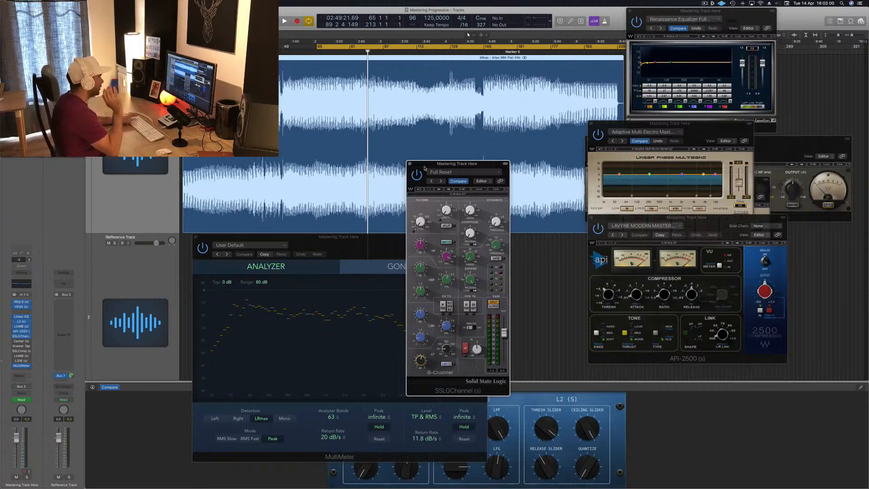
pyautogui.press('space')
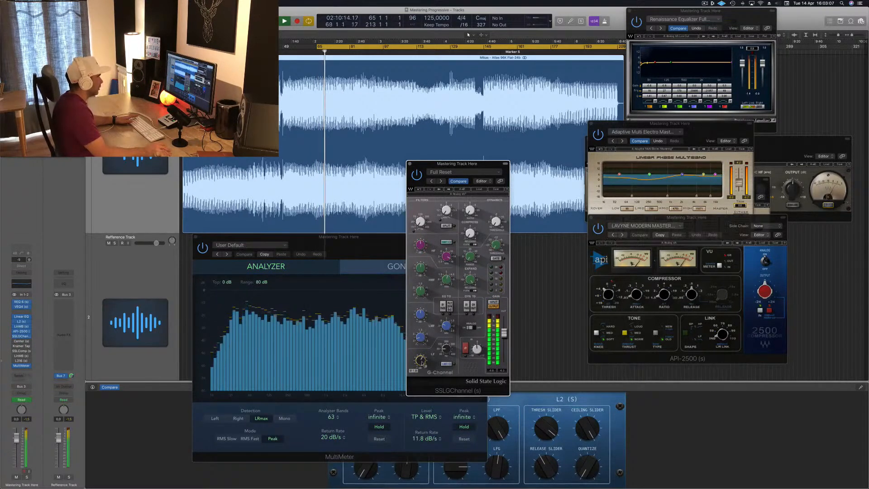
pyautogui.moveTo(473, 165); pyautogui.dragTo(549, 133)
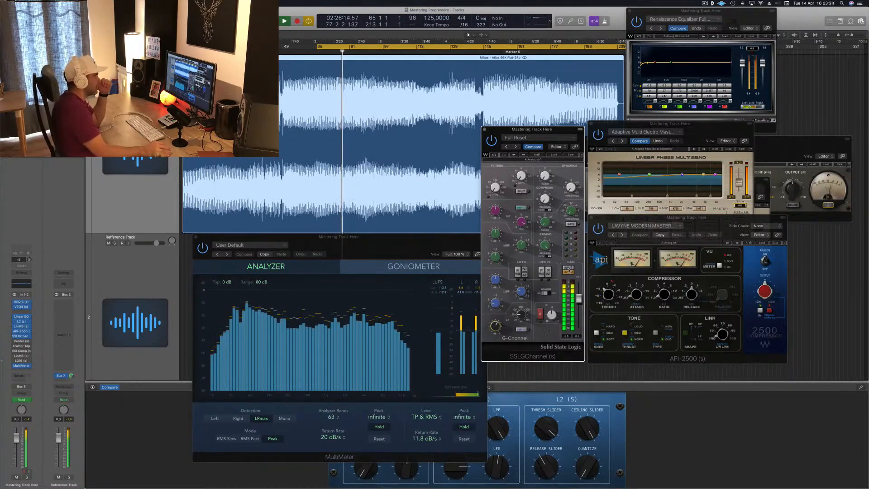
pyautogui.moveTo(556, 132); pyautogui.dragTo(557, 128)
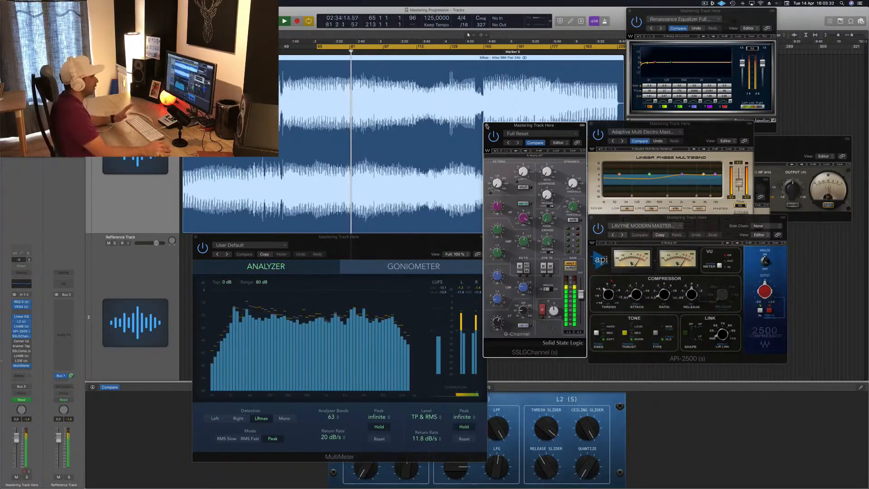
pyautogui.click(488, 127)
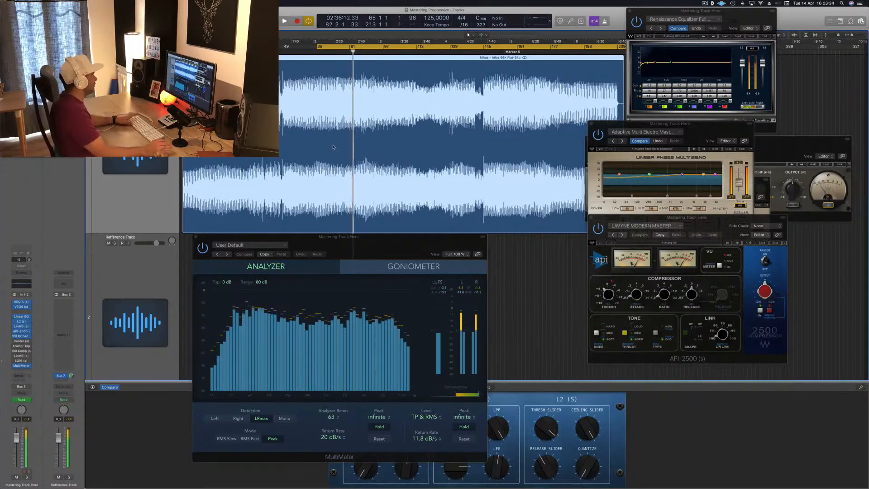
# Restart the loop and open the Center plugin on the mastering track, placing its window over the waveform.
pyautogui.press('space')
pyautogui.press('space')
pyautogui.press('space')
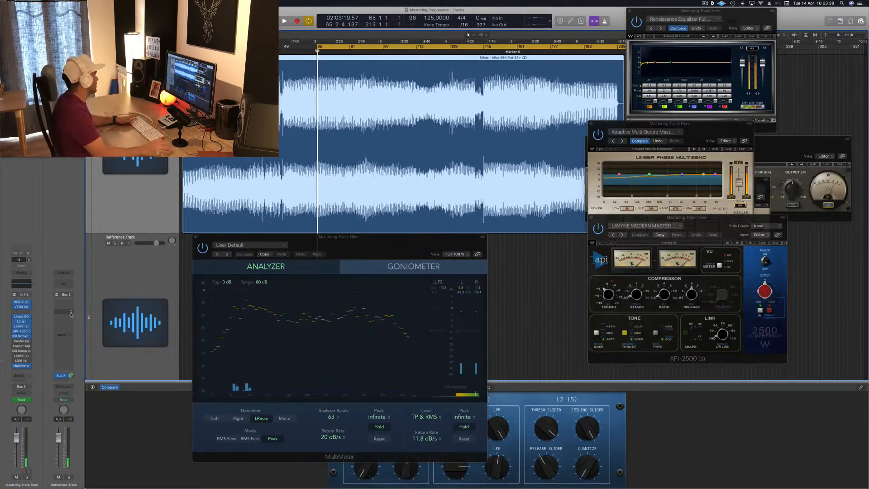
pyautogui.press('space')
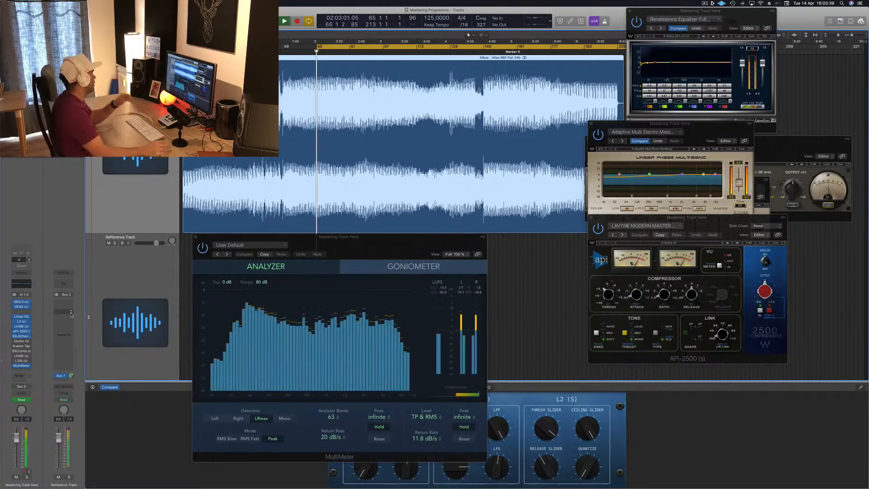
pyautogui.click(24, 341)
pyautogui.moveTo(72, 16); pyautogui.dragTo(438, 142)
# Enable the Center plugin and set its Sides fader slightly above the Center fader.
pyautogui.moveTo(476, 222); pyautogui.dragTo(476, 234)
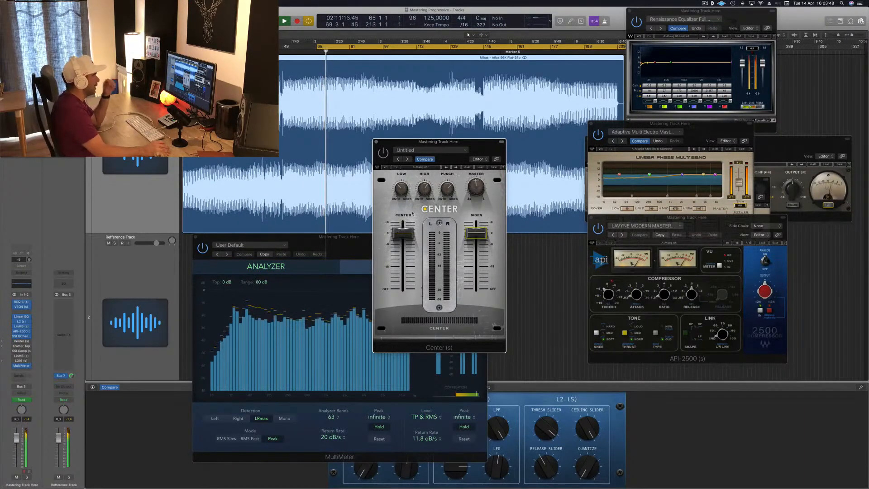
pyautogui.moveTo(474, 149); pyautogui.dragTo(478, 148)
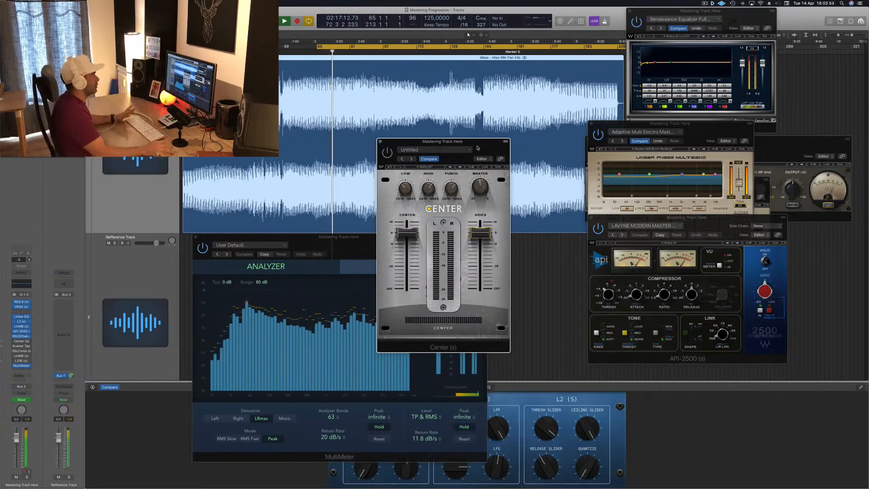
pyautogui.moveTo(478, 148); pyautogui.dragTo(481, 147)
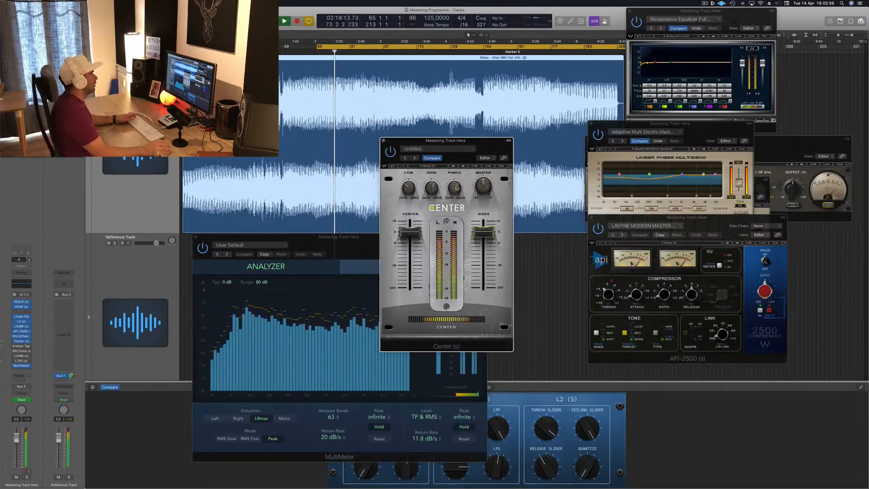
pyautogui.moveTo(483, 231)
pyautogui.mouseDown()
pyautogui.moveTo(483, 220)
pyautogui.moveTo(484, 229)
pyautogui.mouseUp()
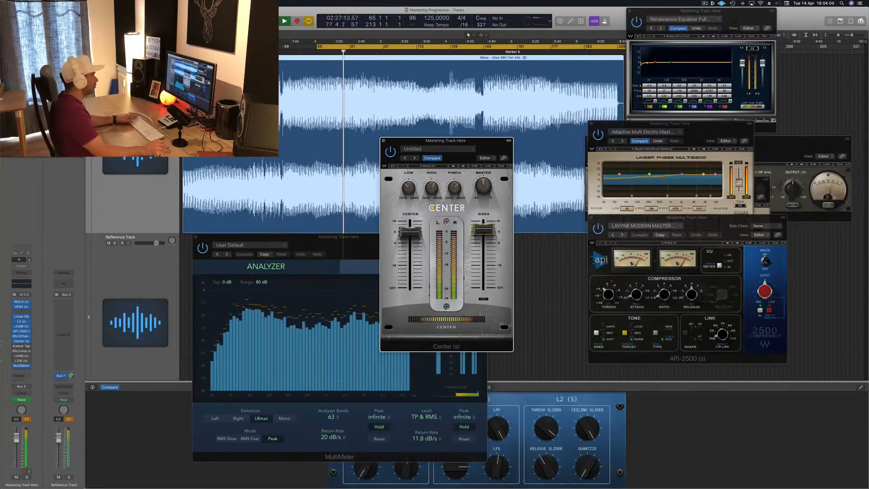
pyautogui.moveTo(483, 230); pyautogui.dragTo(483, 228)
pyautogui.click(410, 233)
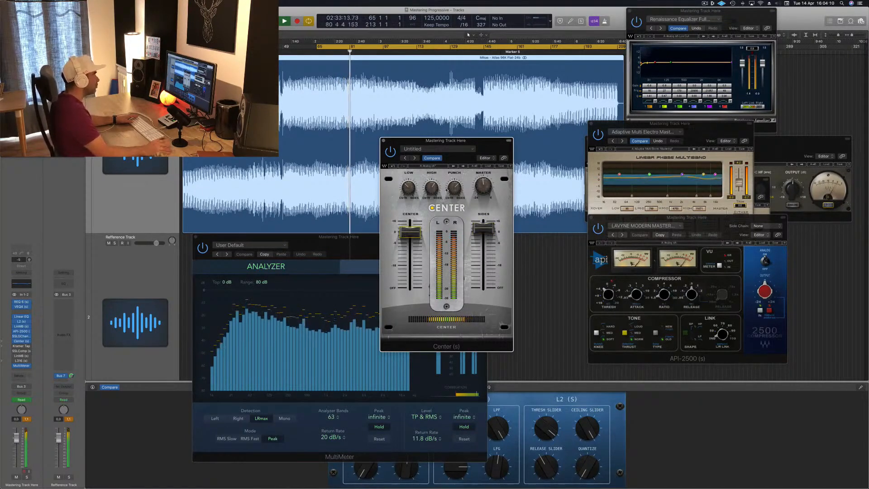
# Move the Center plugin's window closer to the LinMB and fine-tune its Sides fader slightly downward.
pyautogui.moveTo(486, 145); pyautogui.dragTo(504, 142)
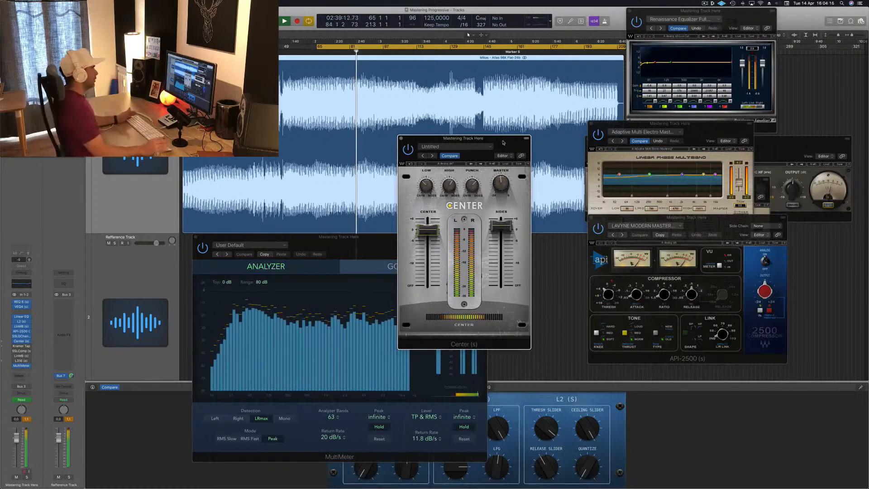
pyautogui.moveTo(513, 143); pyautogui.dragTo(534, 135)
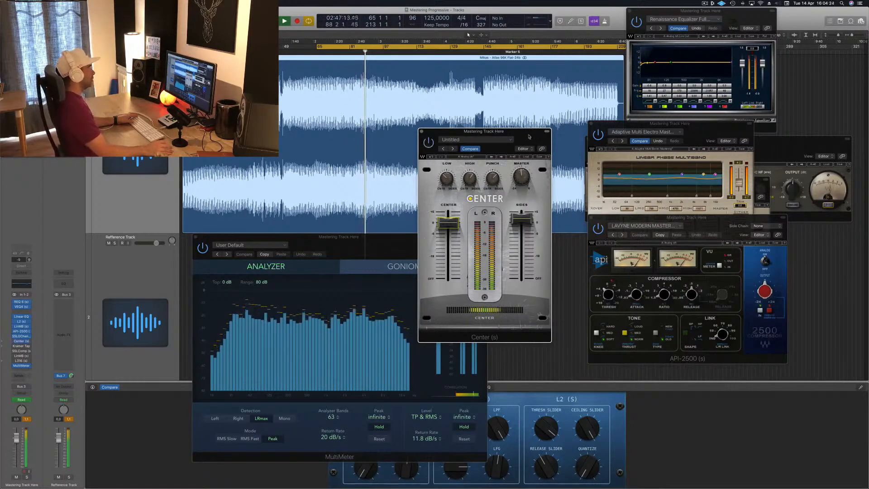
pyautogui.moveTo(530, 137); pyautogui.dragTo(521, 140)
pyautogui.moveTo(512, 226); pyautogui.dragTo(512, 227)
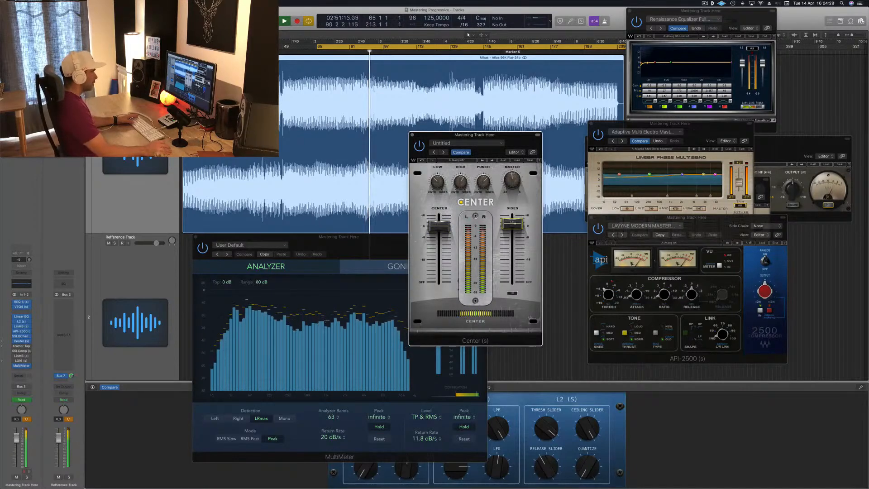
# Close the Center plugin and restart the loop from its beginning.
pyautogui.click(412, 135)
pyautogui.press('space')
pyautogui.press('space')
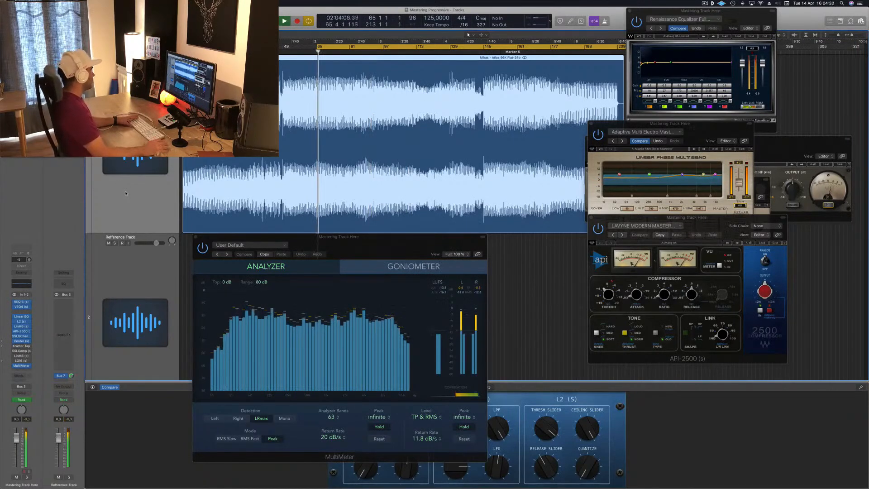
# Open the Kramer Tape plugin on the mastering track, place its window beside the API-2500, and enable it.
pyautogui.click(22, 346)
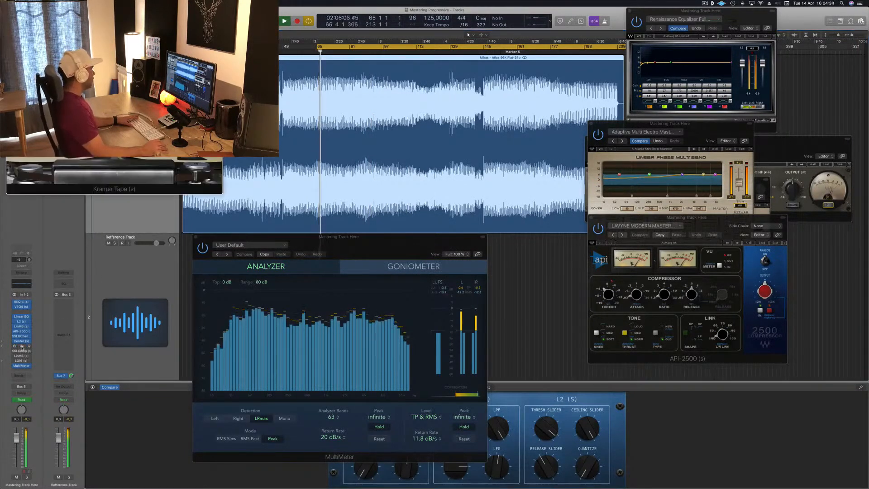
pyautogui.moveTo(151, 24); pyautogui.dragTo(511, 223)
pyautogui.moveTo(390, 315); pyautogui.dragTo(391, 314)
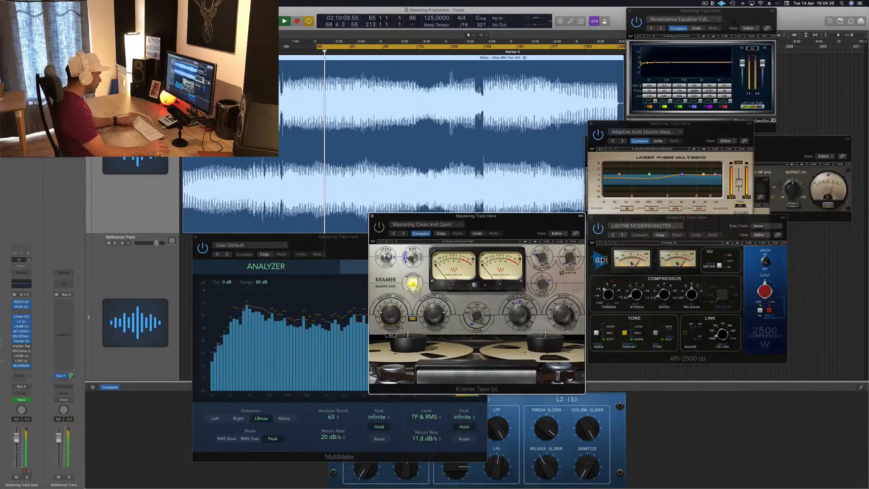
pyautogui.click(379, 228)
# Nudge the Kramer Tape window upward while auditioning its Record Level control, and close the plugin window.
pyautogui.moveTo(518, 222); pyautogui.dragTo(520, 205)
pyautogui.moveTo(398, 298); pyautogui.dragTo(398, 300)
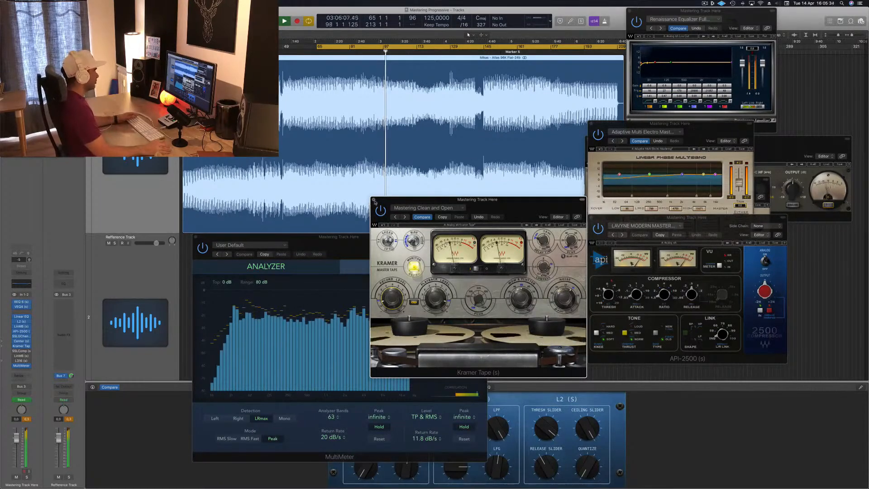
pyautogui.click(374, 200)
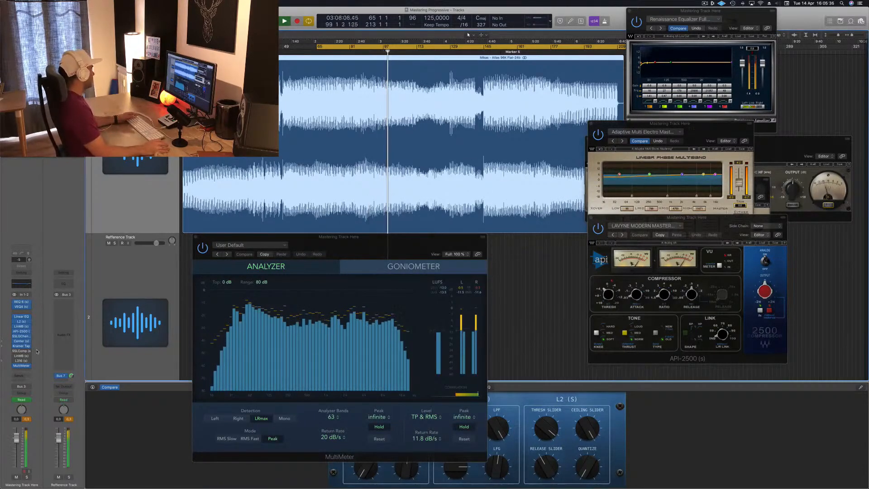
# Open the SSLComp on the mastering track over the API-2500 and enable it while replaying the loop.
pyautogui.click(23, 351)
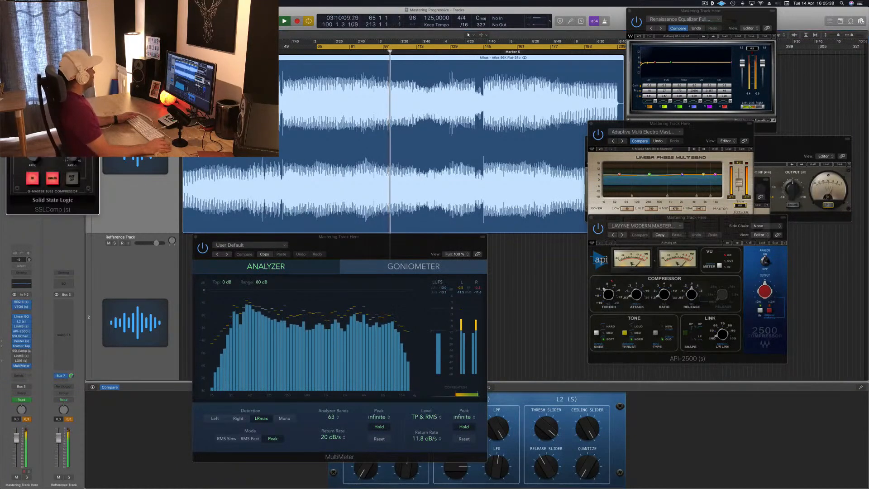
pyautogui.moveTo(63, 19); pyautogui.dragTo(659, 197)
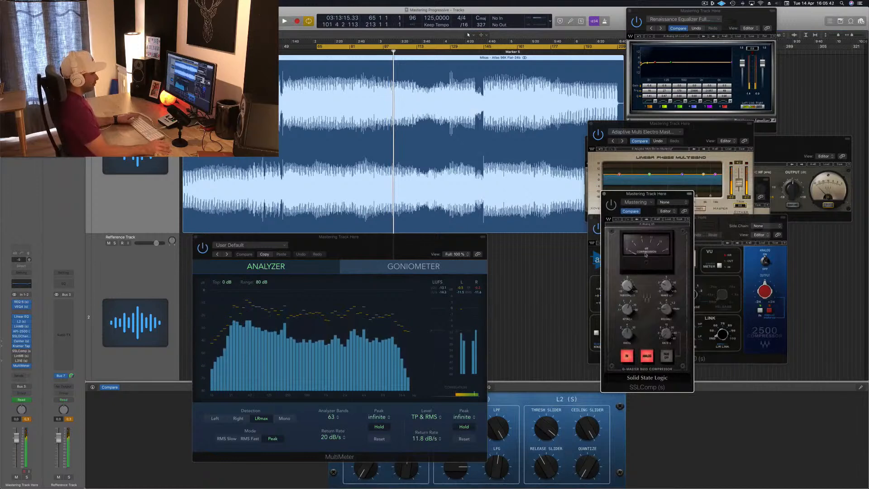
pyautogui.press('space')
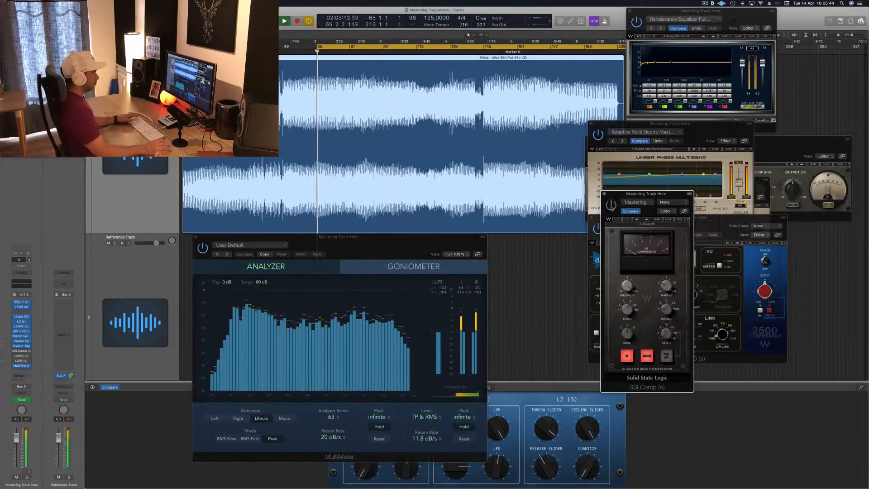
pyautogui.click(611, 205)
pyautogui.moveTo(612, 205); pyautogui.dragTo(610, 206)
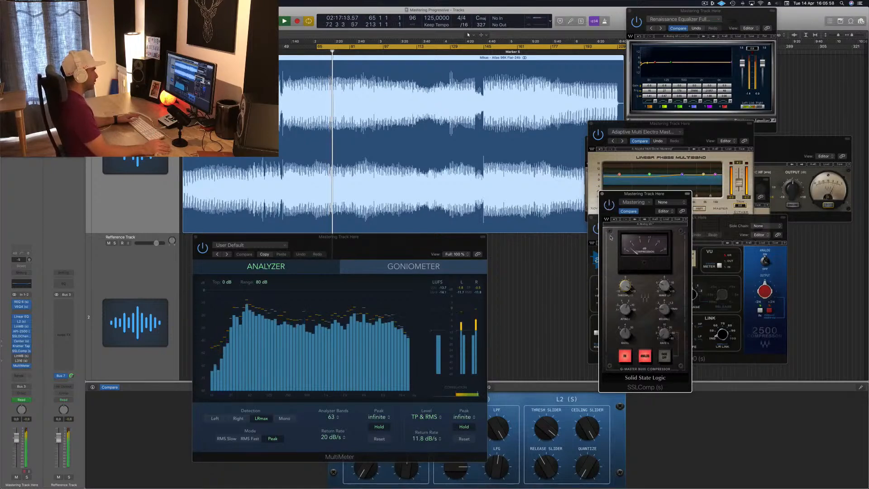
pyautogui.moveTo(628, 286)
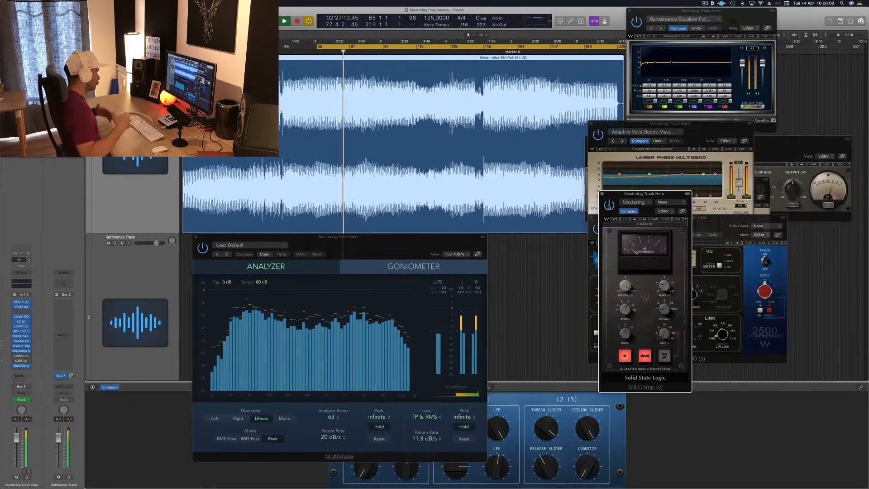
# Shift the MultiMeter window slightly and open the second LinMB on the mastering track, placing it beside the SSLComp.
pyautogui.moveTo(383, 243)
pyautogui.mouseDown()
pyautogui.moveTo(405, 244)
pyautogui.moveTo(424, 226)
pyautogui.moveTo(379, 240)
pyautogui.mouseUp()
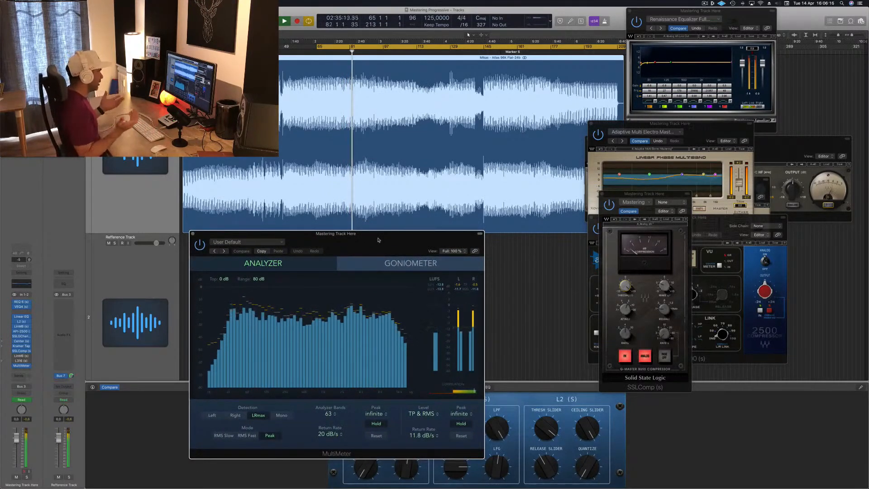
pyautogui.moveTo(379, 240); pyautogui.dragTo(375, 244)
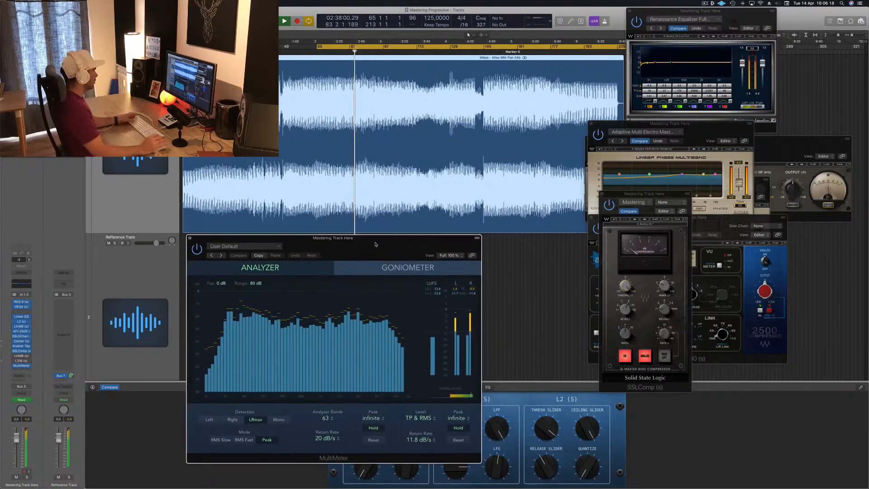
pyautogui.click(21, 356)
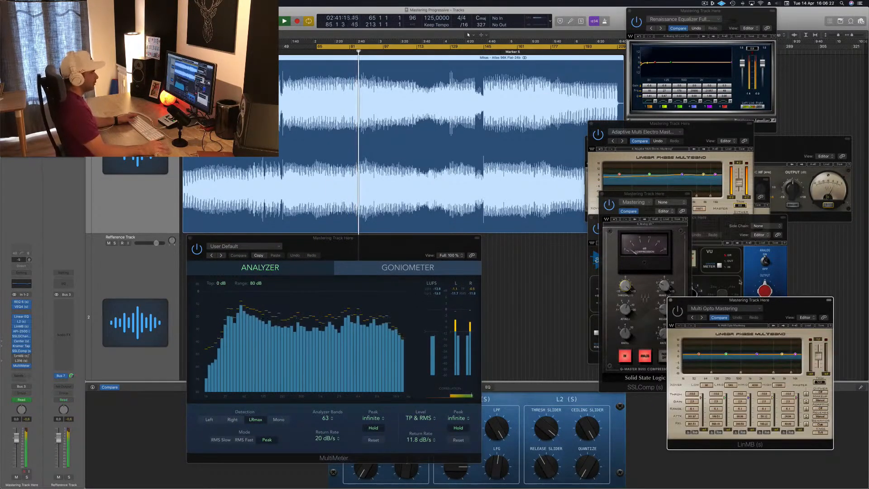
pyautogui.moveTo(747, 300); pyautogui.dragTo(497, 244)
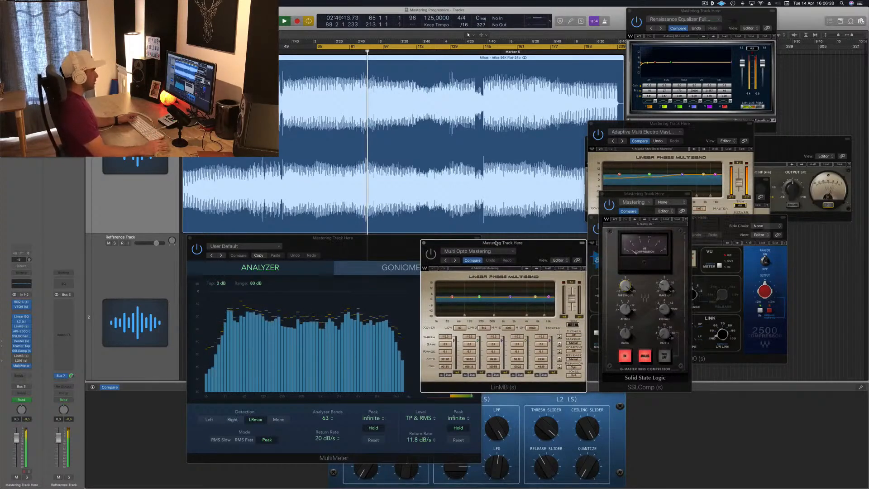
pyautogui.moveTo(497, 243); pyautogui.dragTo(495, 238)
pyautogui.moveTo(551, 237); pyautogui.dragTo(551, 239)
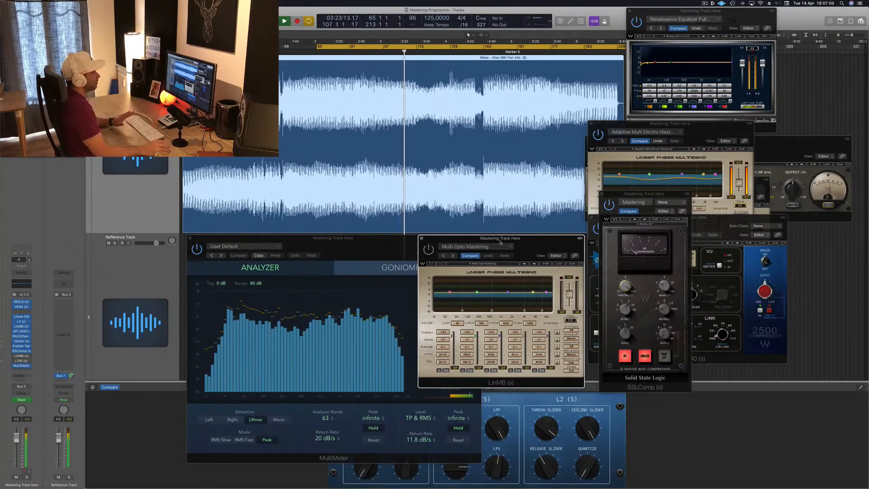
# Enable the second LinMB, shift its window slightly over the MultiMeter, and restart the loop.
pyautogui.moveTo(529, 242); pyautogui.dragTo(525, 244)
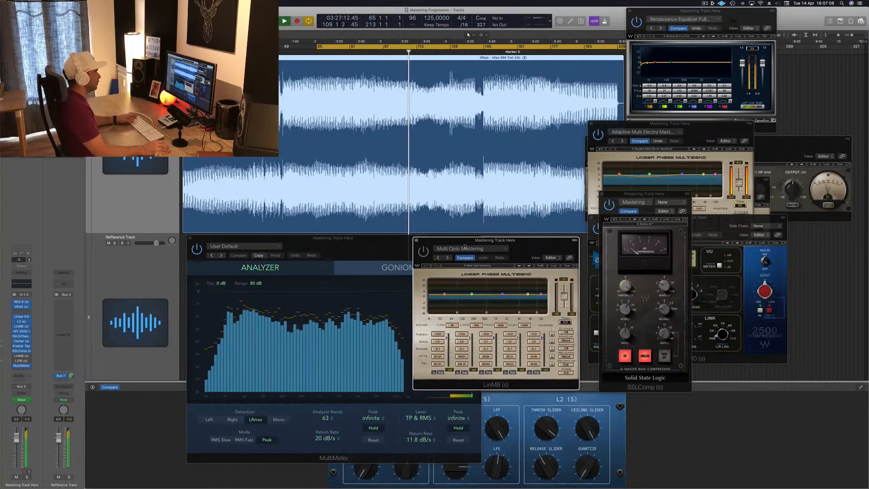
pyautogui.moveTo(440, 245); pyautogui.dragTo(438, 246)
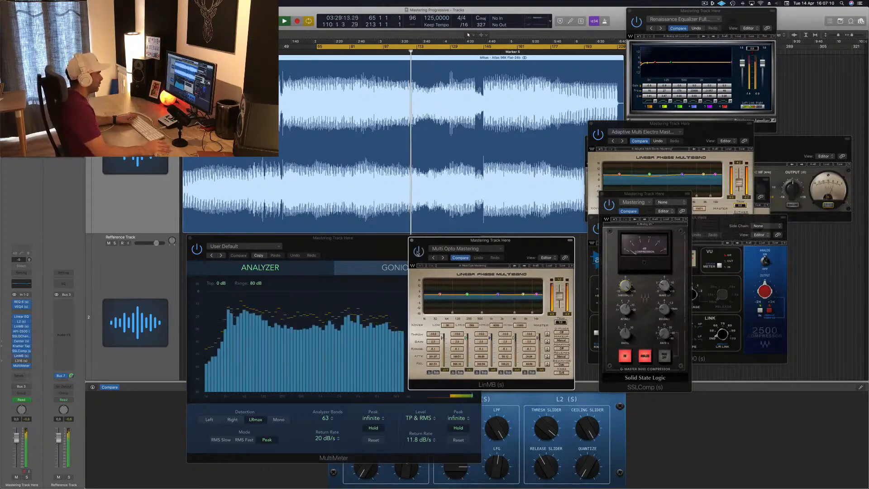
pyautogui.moveTo(523, 251); pyautogui.dragTo(520, 251)
pyautogui.press('space')
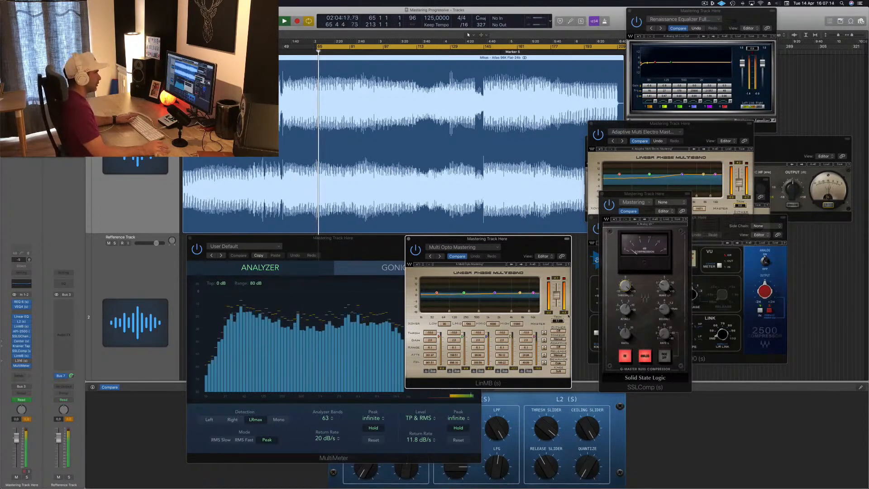
# Audition the loop with the second LinMB active and bypassed, and move its window over the SSLComp.
pyautogui.moveTo(529, 248); pyautogui.dragTo(537, 245)
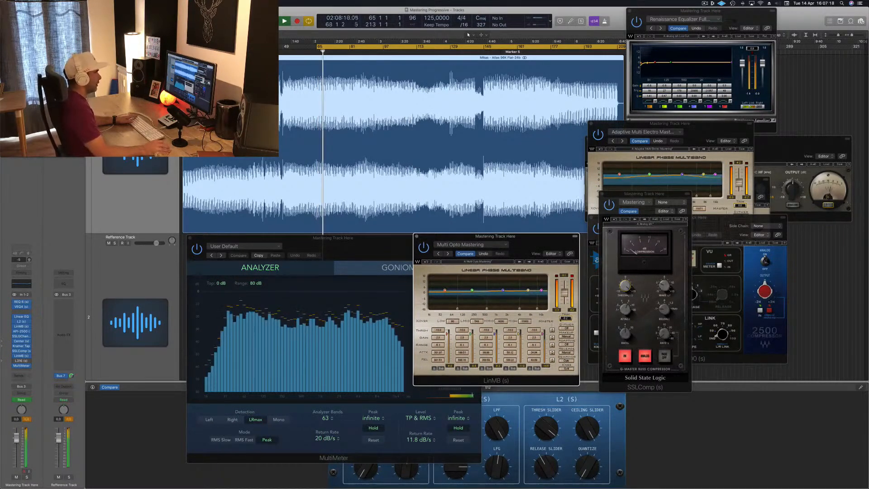
pyautogui.moveTo(556, 250); pyautogui.dragTo(575, 252)
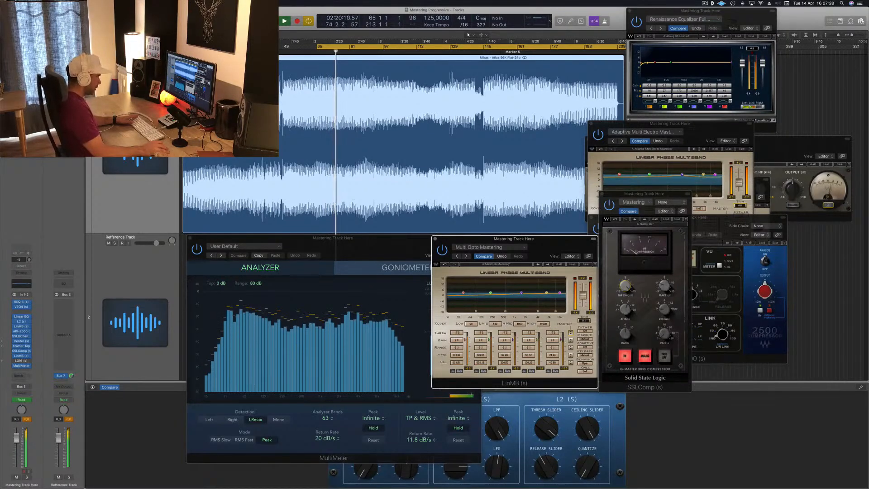
pyautogui.moveTo(553, 250)
pyautogui.mouseDown()
pyautogui.moveTo(528, 251)
pyautogui.moveTo(557, 249)
pyautogui.mouseUp()
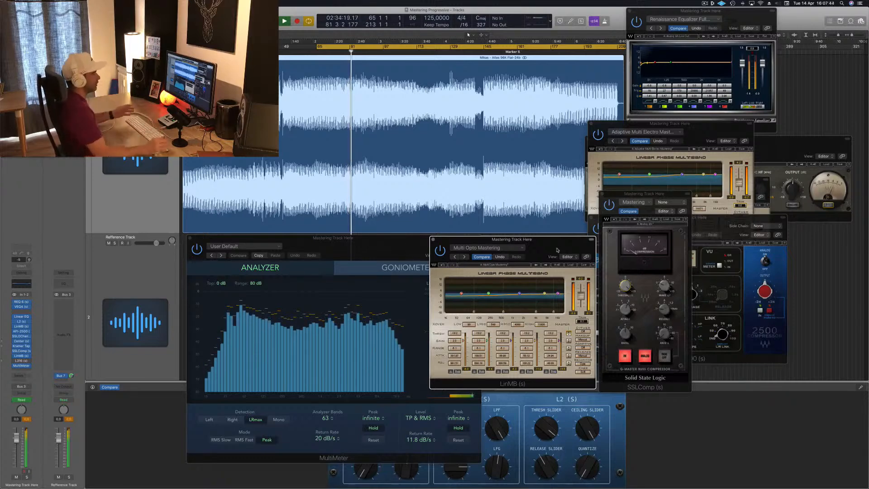
pyautogui.moveTo(546, 244); pyautogui.dragTo(549, 244)
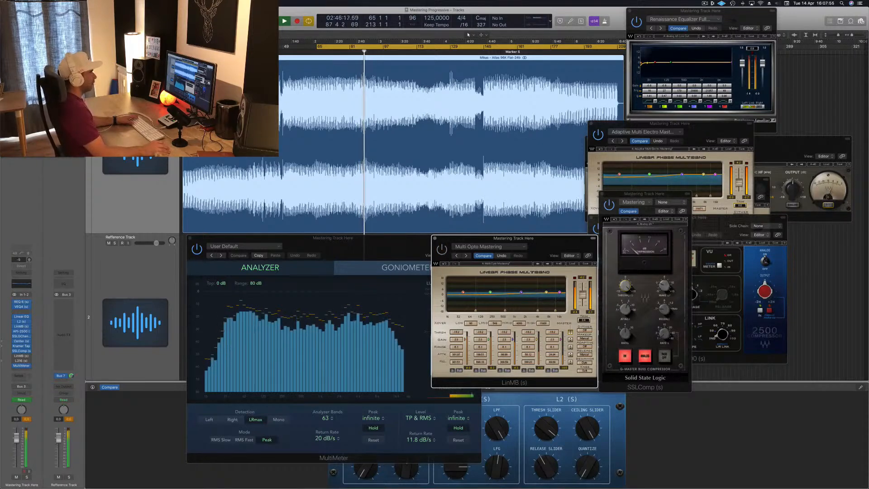
pyautogui.moveTo(563, 249); pyautogui.dragTo(641, 264)
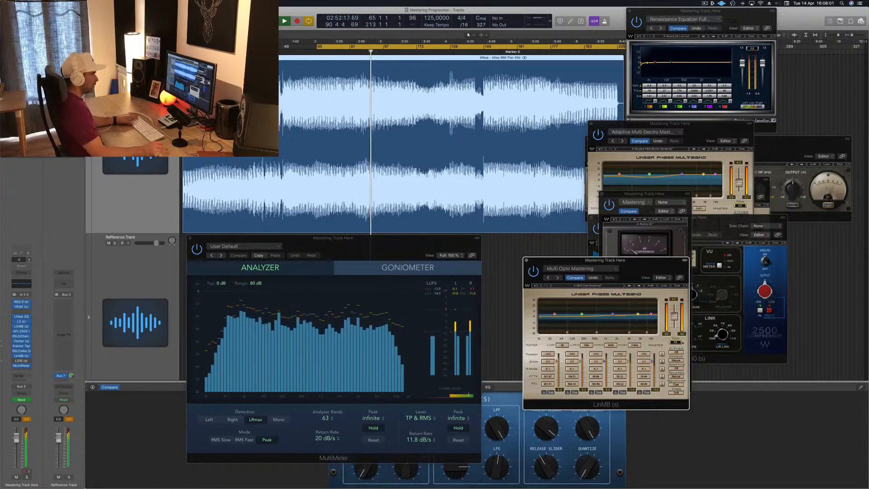
# Replay the loop from the start and toggle the second LinMB's bypass to compare the sound, adjusting its window position.
pyautogui.press('space')
pyautogui.press('space')
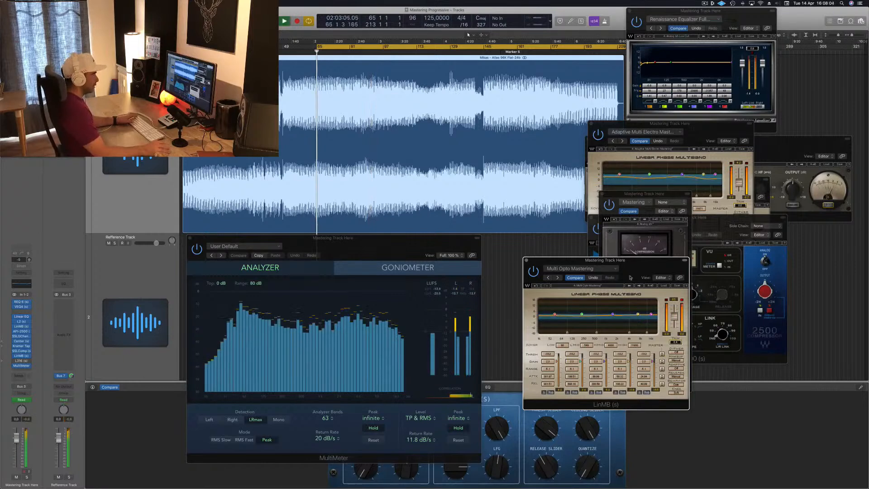
pyautogui.moveTo(628, 267); pyautogui.dragTo(614, 270)
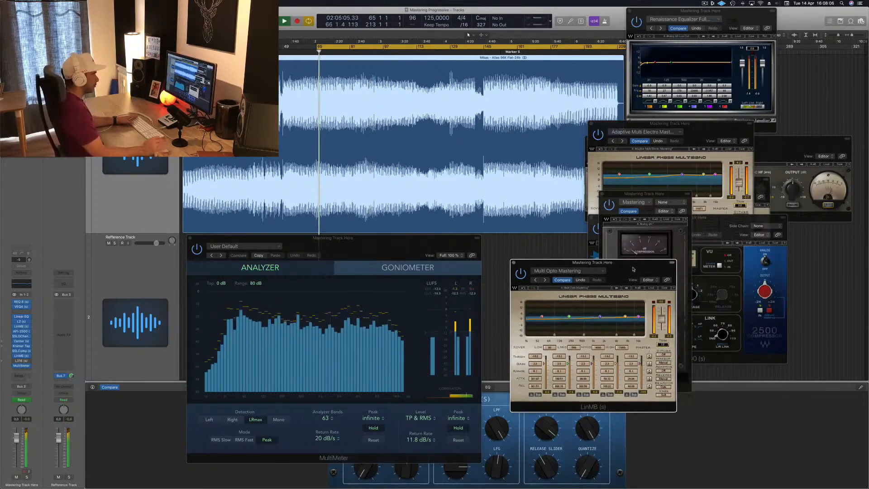
pyautogui.click(521, 275)
pyautogui.moveTo(633, 273); pyautogui.dragTo(644, 267)
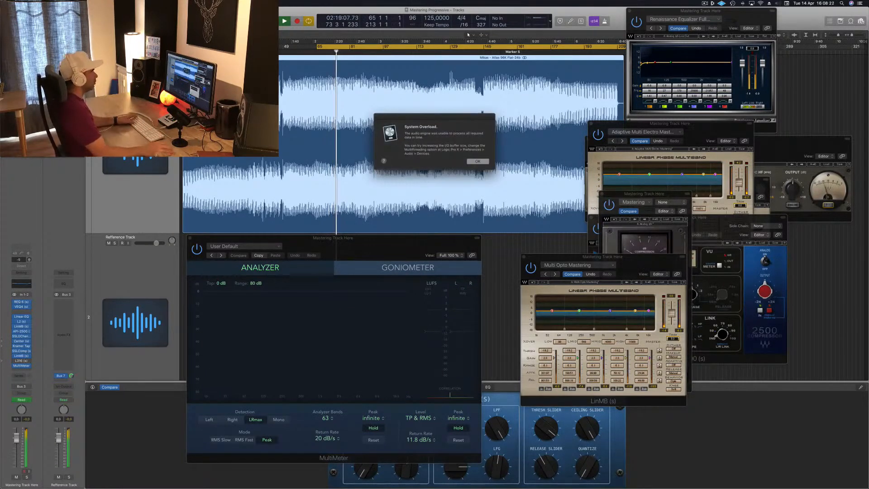
# Dismiss the System Overload alert and resume loop playback.
pyautogui.click(477, 164)
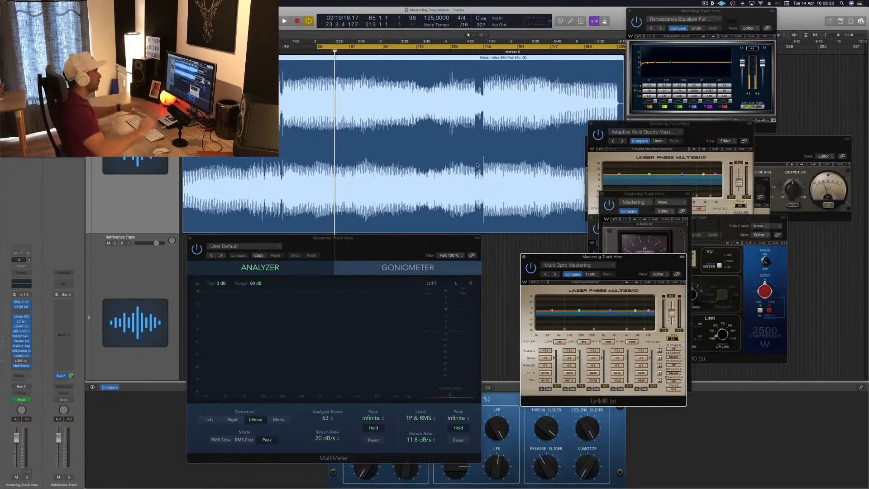
pyautogui.press('space')
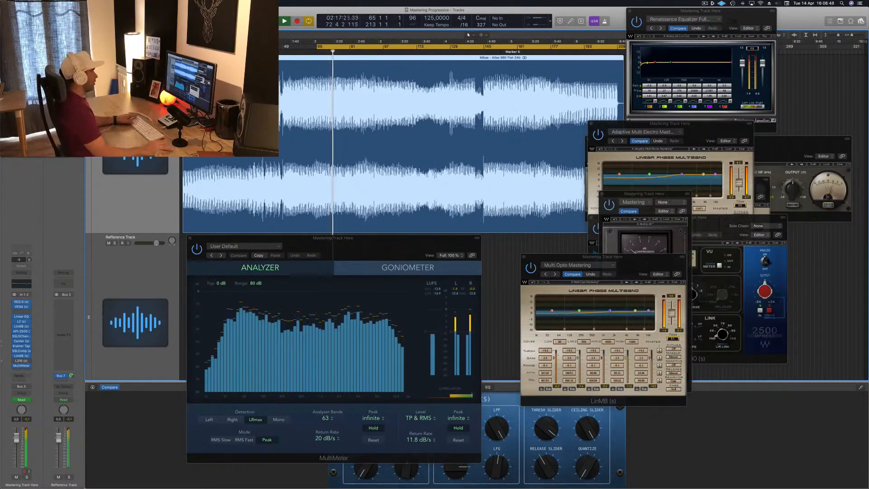
# Open the L316 limiter on the mastering track, place its window over the second LinMB, and enable it.
pyautogui.click(22, 361)
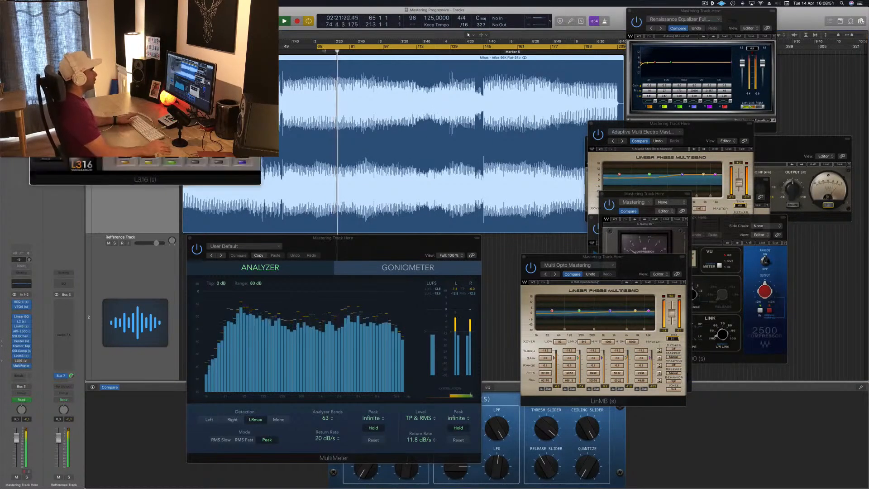
pyautogui.moveTo(121, 15); pyautogui.dragTo(659, 124)
pyautogui.moveTo(555, 163); pyautogui.dragTo(557, 160)
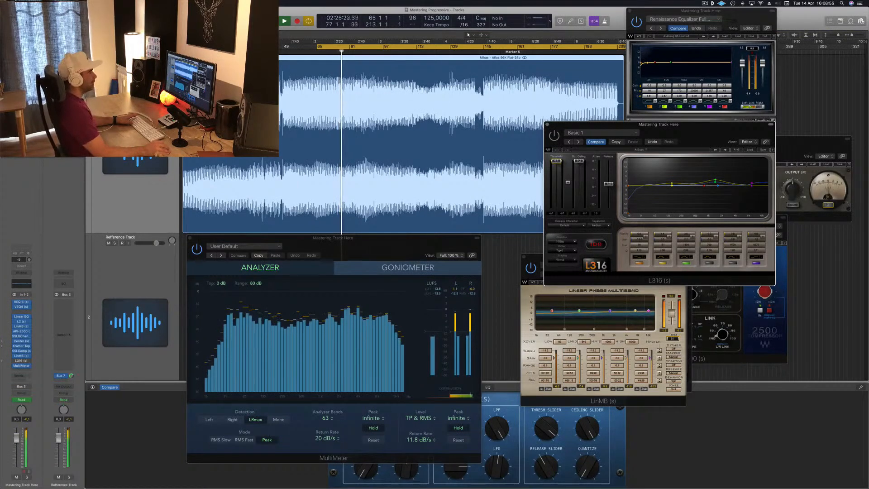
pyautogui.moveTo(701, 127); pyautogui.dragTo(668, 271)
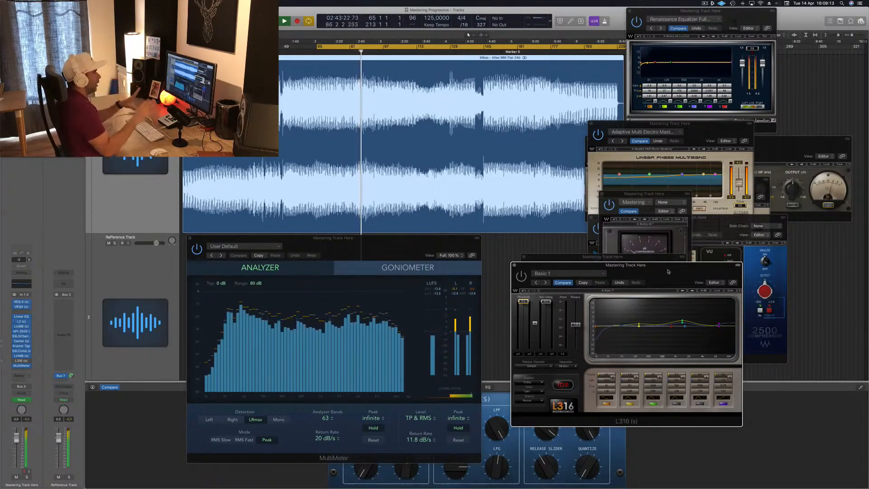
pyautogui.moveTo(673, 271); pyautogui.dragTo(664, 255)
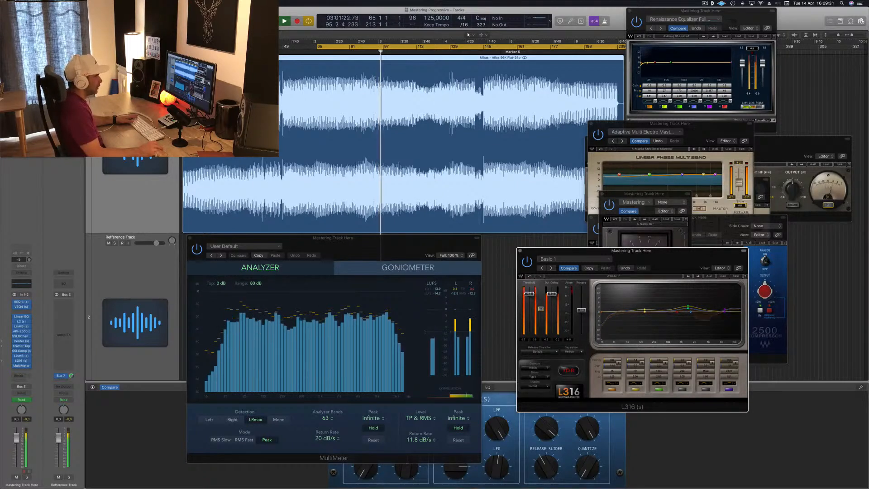
pyautogui.moveTo(655, 258); pyautogui.dragTo(657, 258)
# Raise the L316's Out Ceiling fader slightly while replaying the loop, and move the MultiMeter window closer to the limiter.
pyautogui.press('space')
pyautogui.press('space')
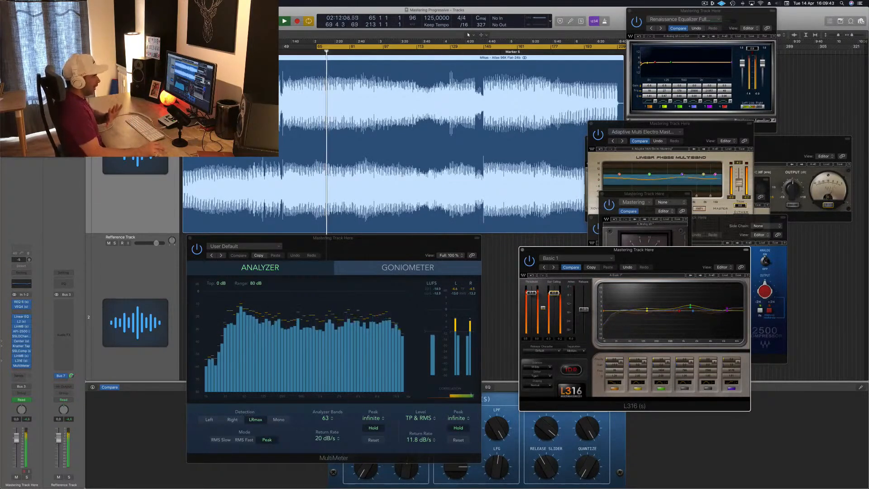
pyautogui.moveTo(553, 293); pyautogui.dragTo(553, 285)
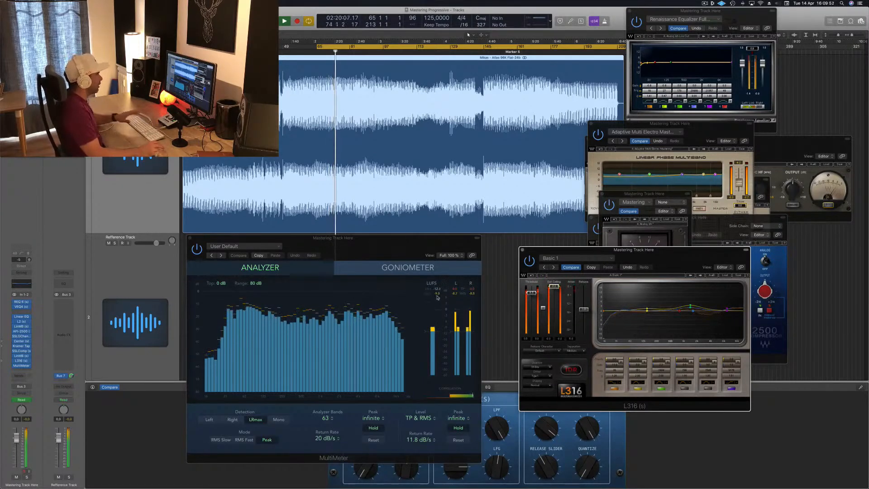
pyautogui.moveTo(413, 242); pyautogui.dragTo(438, 245)
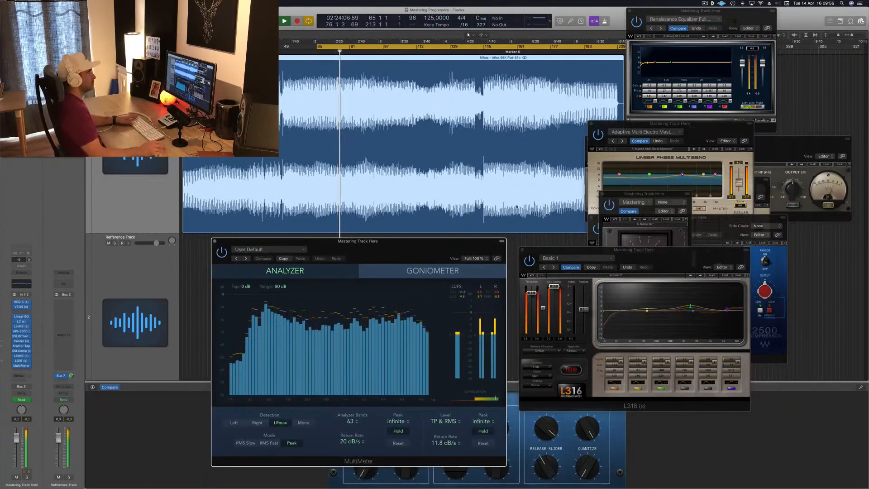
# Spread out the L316, SSLComp and API-2500 windows, bringing the API-2500 in front so their meters can be seen together.
pyautogui.moveTo(639, 250); pyautogui.dragTo(626, 283)
pyautogui.moveTo(645, 194); pyautogui.dragTo(818, 216)
pyautogui.click(734, 226)
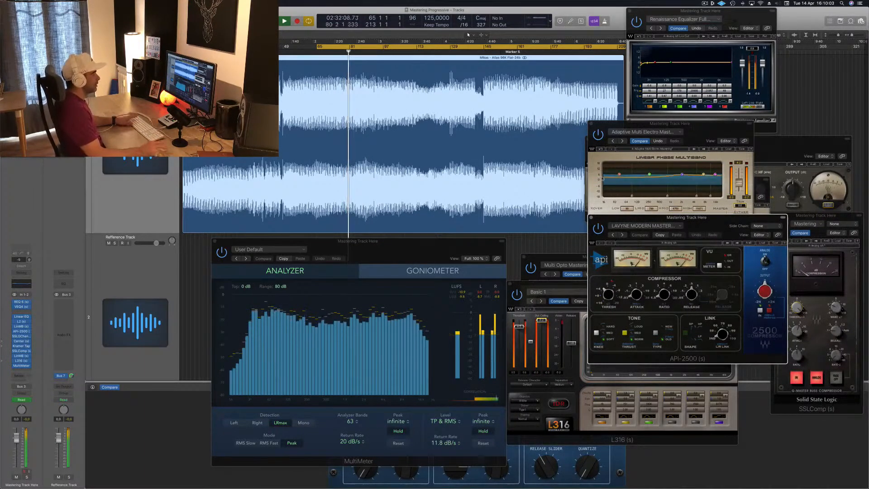
pyautogui.moveTo(714, 222); pyautogui.dragTo(752, 246)
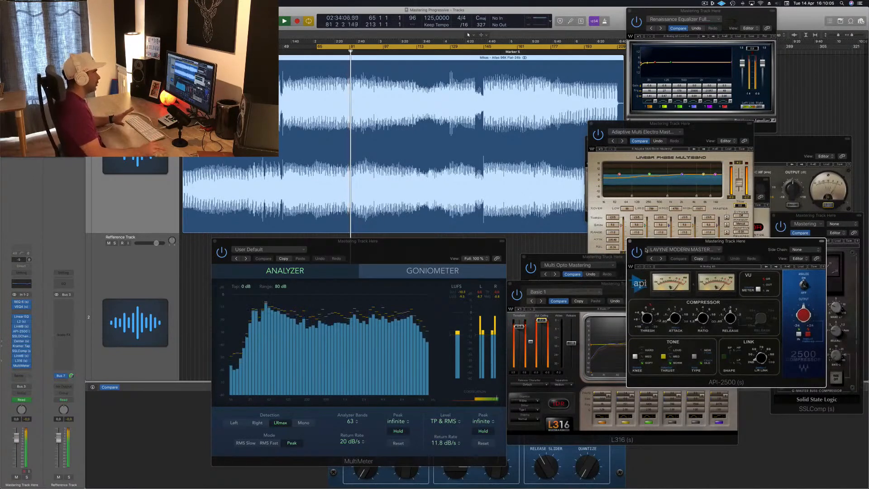
# Bring the MultiMeter forward and shift it slightly, move REQ 6 away from the waveform, and place LinMB beside the MultiMeter.
pyautogui.click(480, 292)
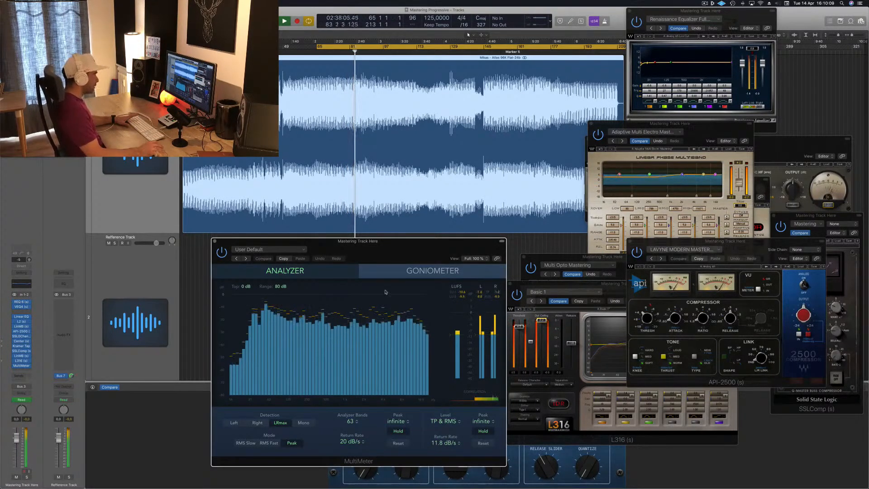
pyautogui.moveTo(448, 247)
pyautogui.mouseDown()
pyautogui.moveTo(416, 255)
pyautogui.moveTo(439, 248)
pyautogui.mouseUp()
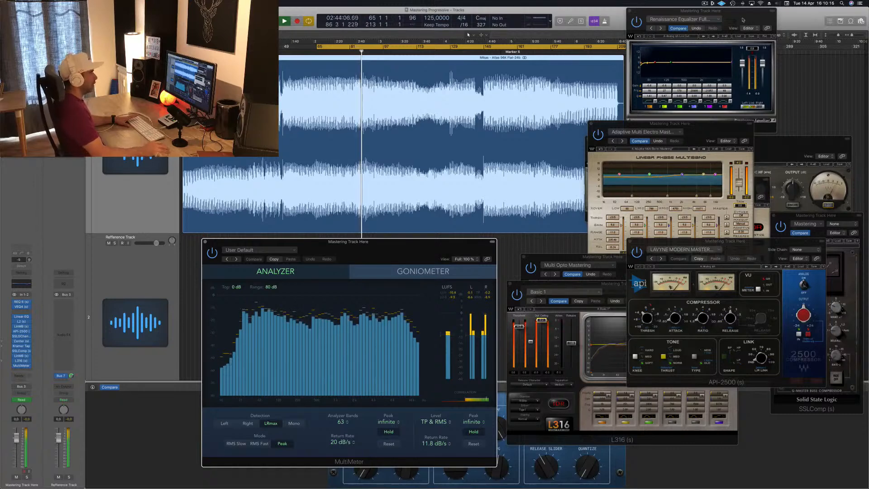
pyautogui.moveTo(701, 10); pyautogui.dragTo(826, 15)
pyautogui.moveTo(705, 132); pyautogui.dragTo(544, 303)
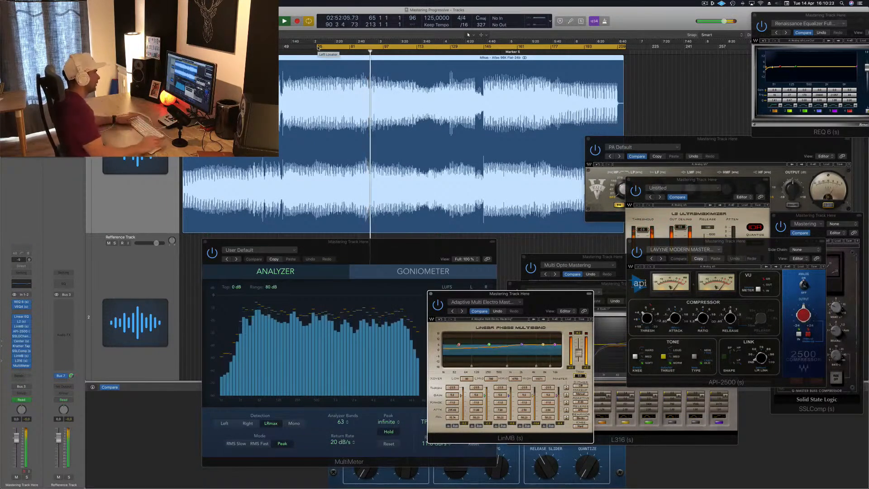
# Extend the cycle range back to bar 1, uncover the L2 by moving the API-2500 window, and play the track from the start.
pyautogui.moveTo(319, 47); pyautogui.dragTo(183, 48)
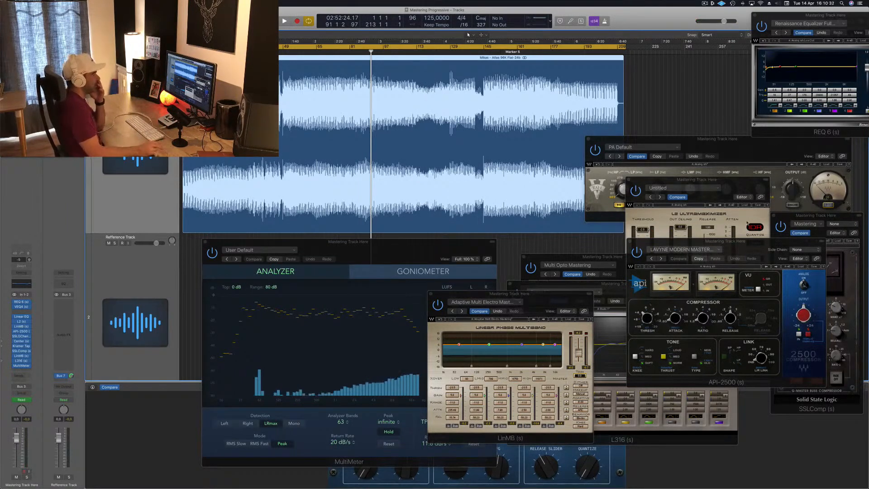
pyautogui.moveTo(755, 253); pyautogui.dragTo(734, 307)
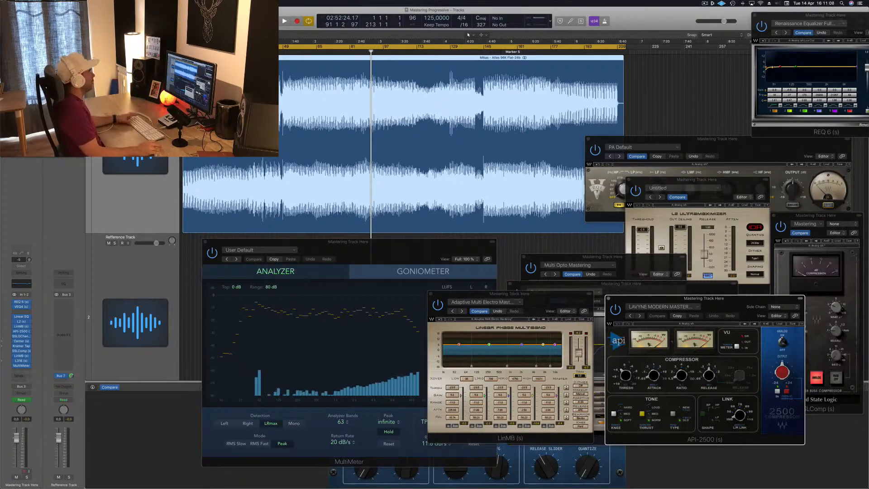
pyautogui.click(149, 136)
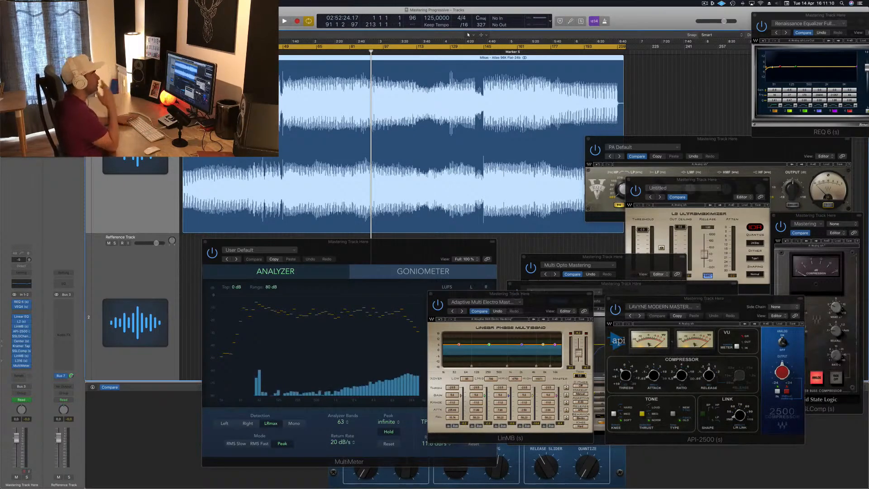
pyautogui.press('space')
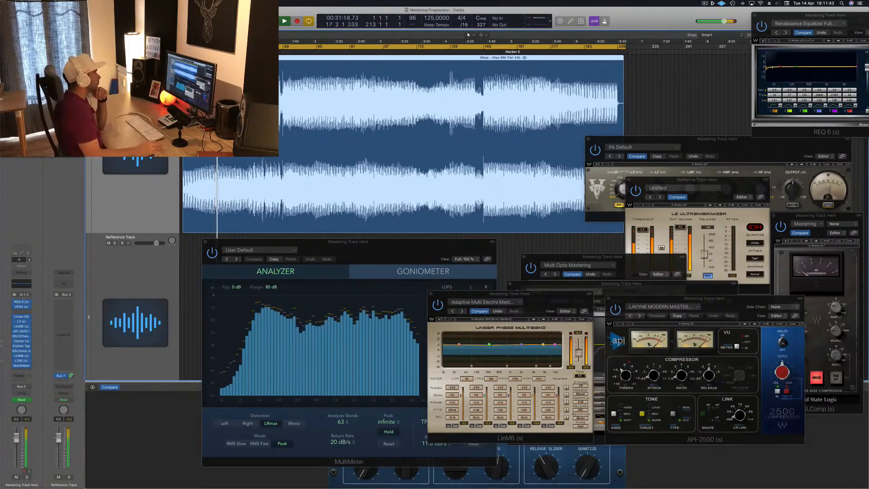
# During playback, separate the MultiMeter from the LinMB window, reposition REQ 6 to show it fully, and bring VEQ4 to the front.
pyautogui.click(398, 246)
pyautogui.moveTo(398, 246); pyautogui.dragTo(316, 244)
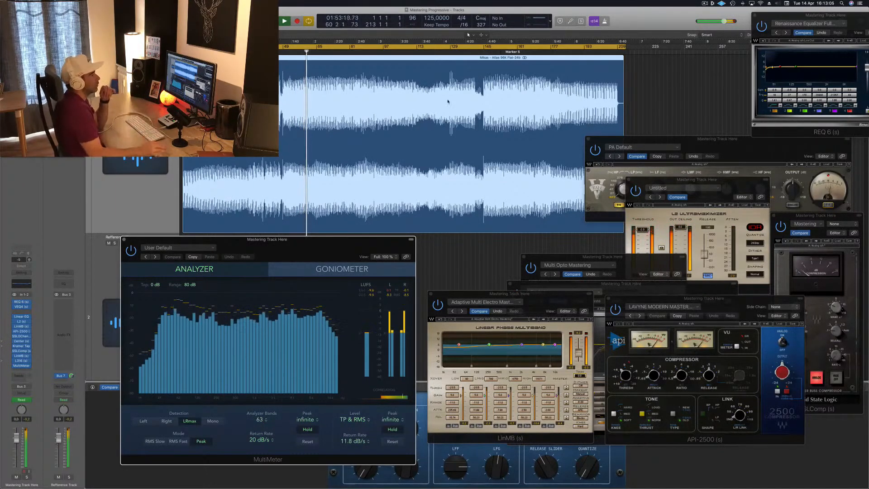
pyautogui.moveTo(766, 33); pyautogui.dragTo(712, 32)
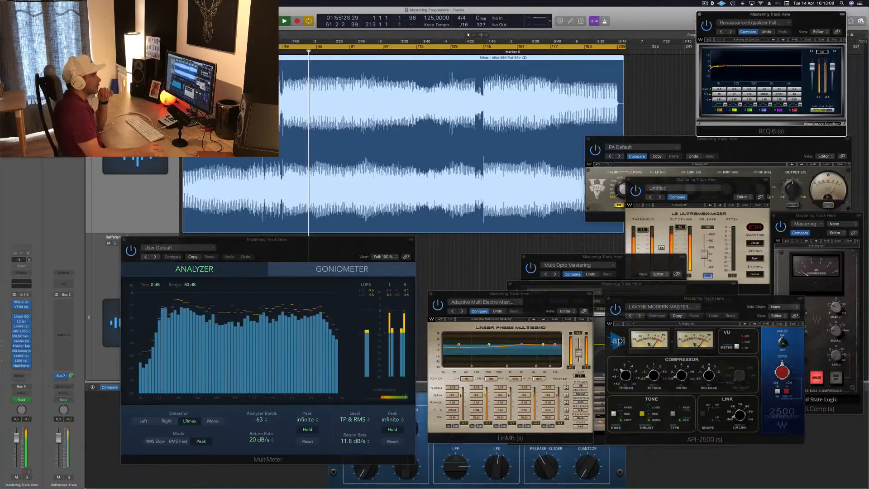
pyautogui.click(826, 205)
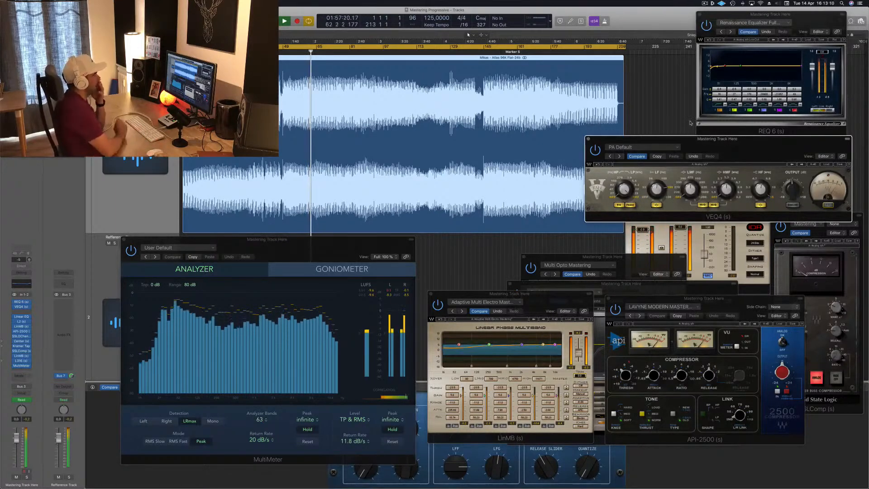